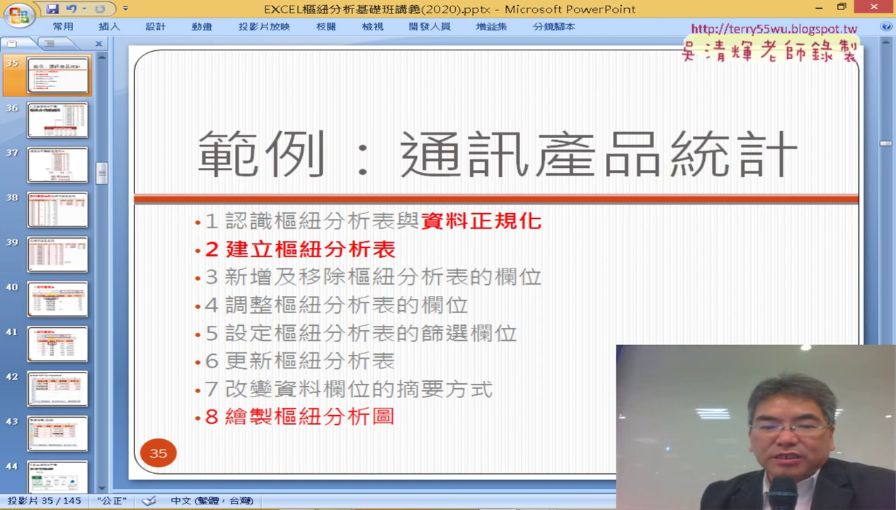
# Look over the 通訊產品統計(原始檔).xlsx workbook, then return to the presentation
pyautogui.hotkey('alt', 'Tab')
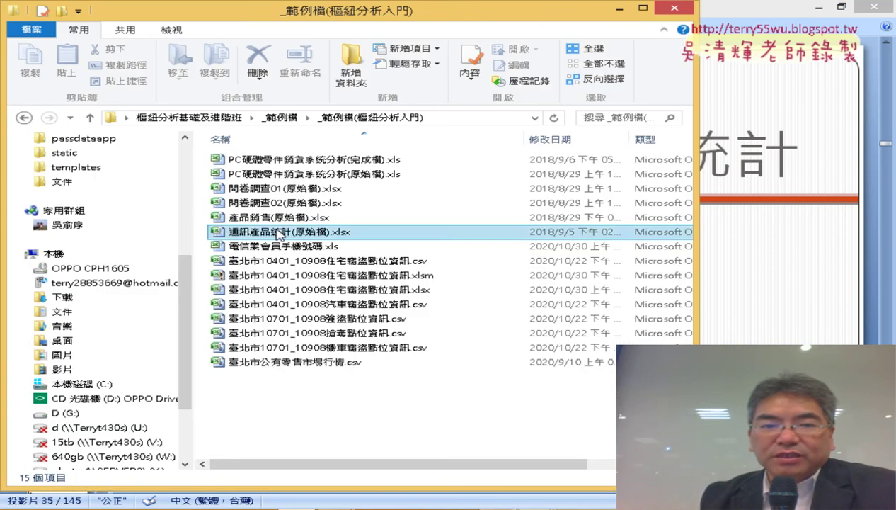
pyautogui.click(368, 218)
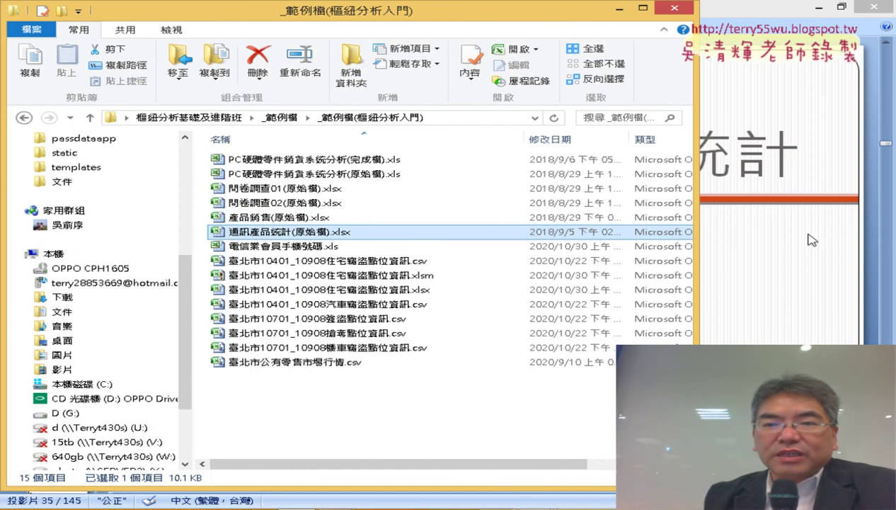
pyautogui.click(832, 285)
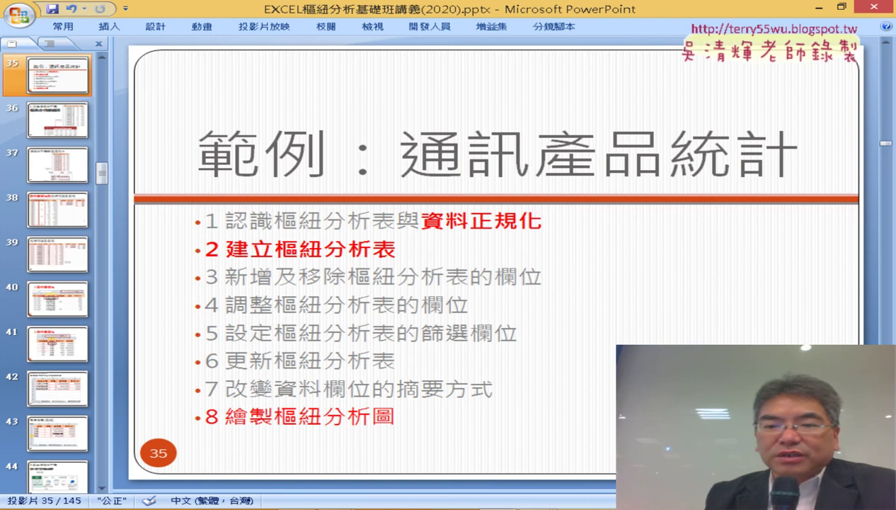
# Show slide 35 full screen, circle 資料正規化 in pen, erase it, then minimize PowerPoint
pyautogui.hotkey('shift', 'F5')
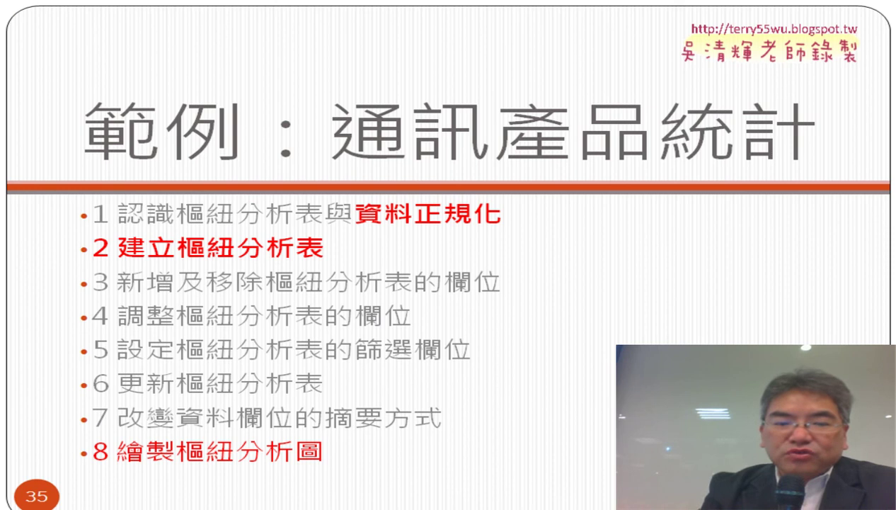
pyautogui.hotkey('ctrl', 'p')
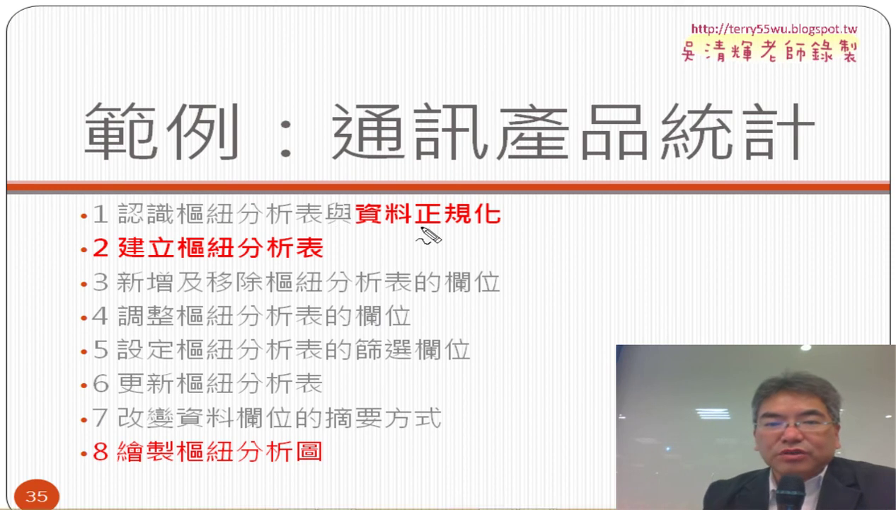
pyautogui.moveTo(422, 241)
pyautogui.mouseDown()
pyautogui.moveTo(526, 242)
pyautogui.moveTo(400, 195)
pyautogui.moveTo(398, 246)
pyautogui.mouseUp()
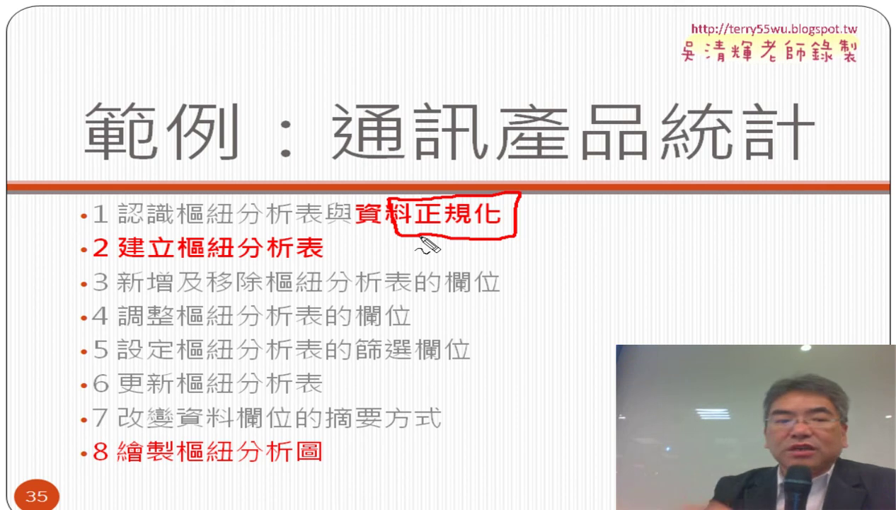
pyautogui.press('e')
pyautogui.hotkey('ctrl', 'a')
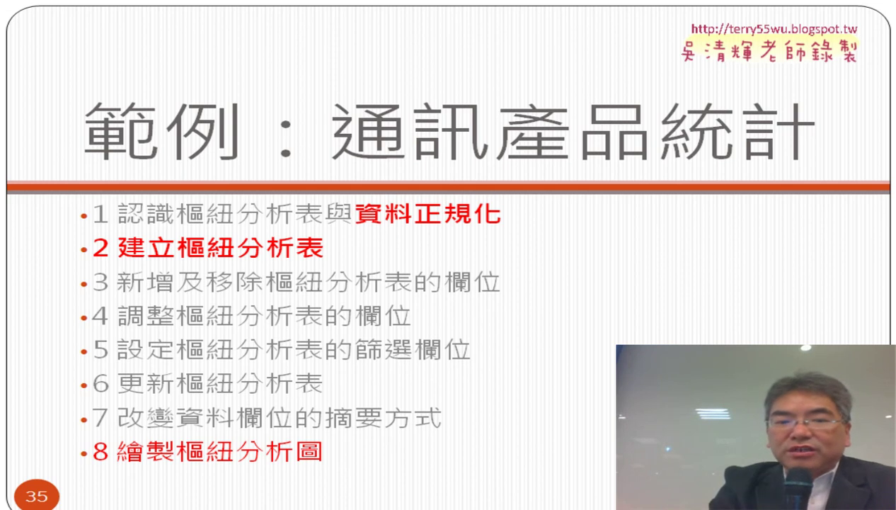
pyautogui.press('Escape')
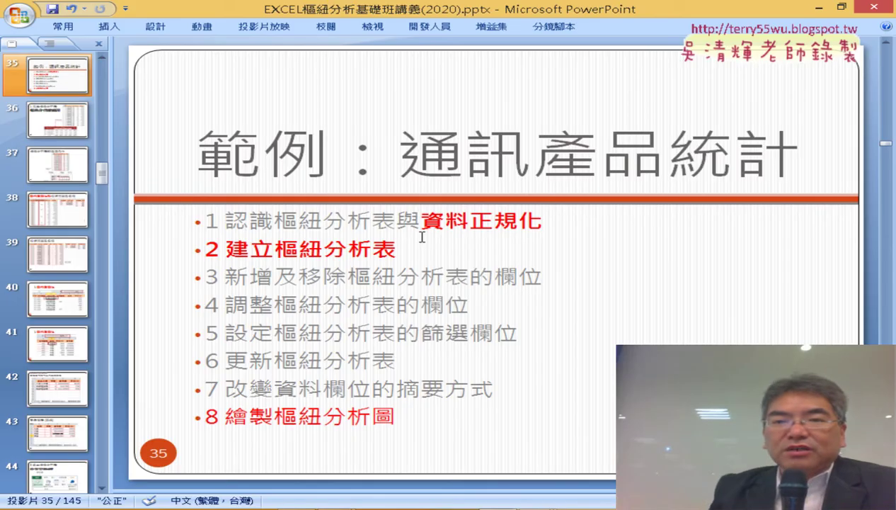
pyautogui.click(818, 7)
# Bring Excel forward and switch to the 通訊產品統計(原始檔).xlsx workbook
pyautogui.click(753, 306)
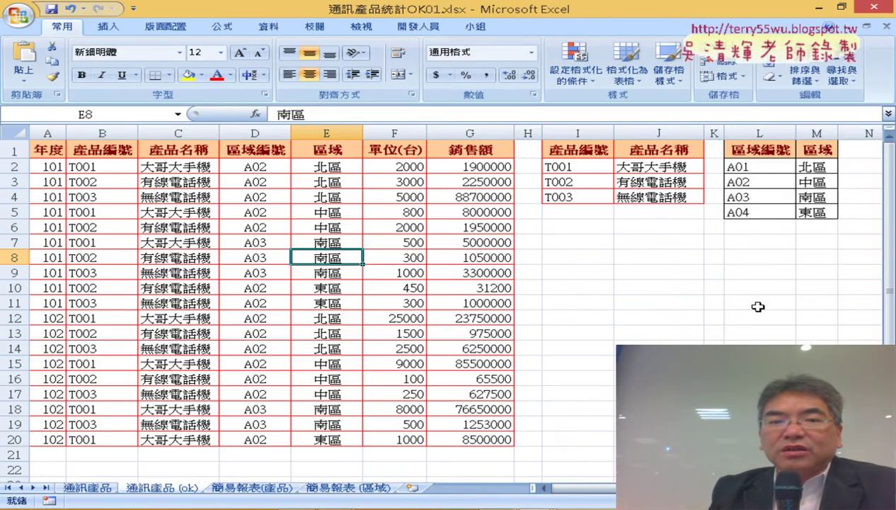
pyautogui.click(425, 508)
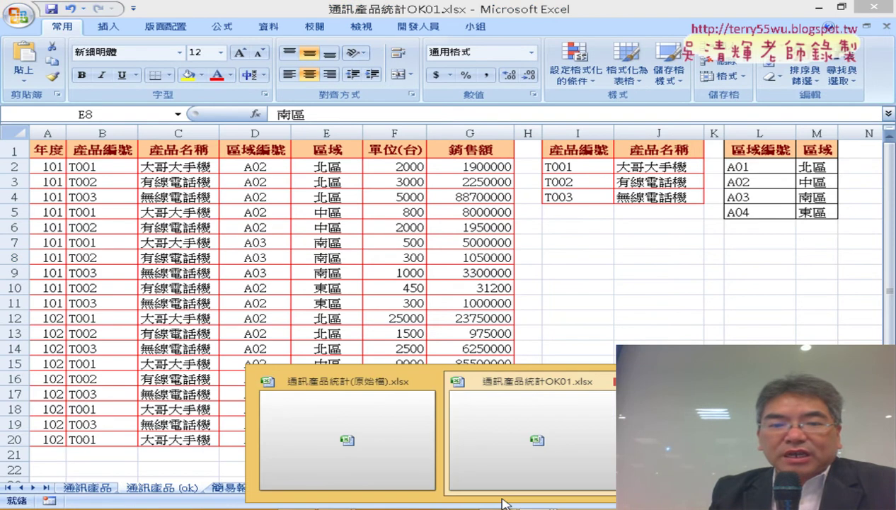
pyautogui.click(388, 433)
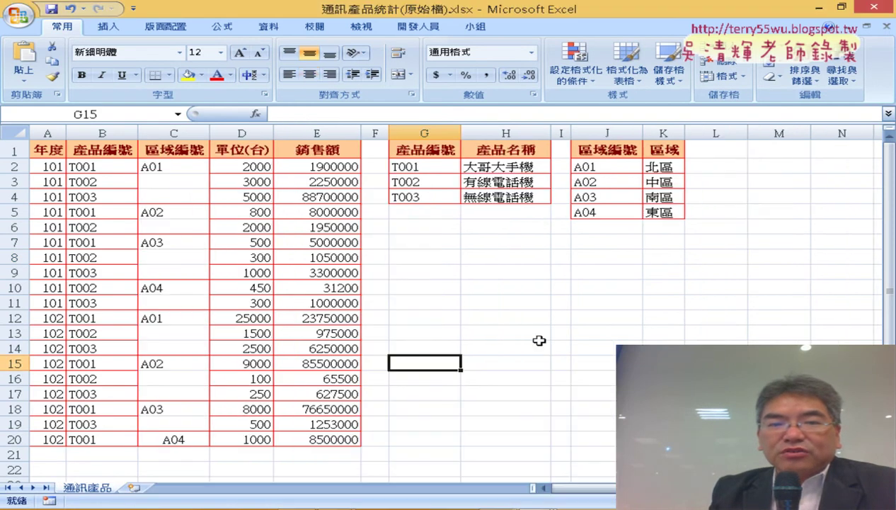
# Inspect the region codes in column C, then undo to restore the merged A01–A04 blocks
pyautogui.moveTo(188, 165); pyautogui.dragTo(183, 193)
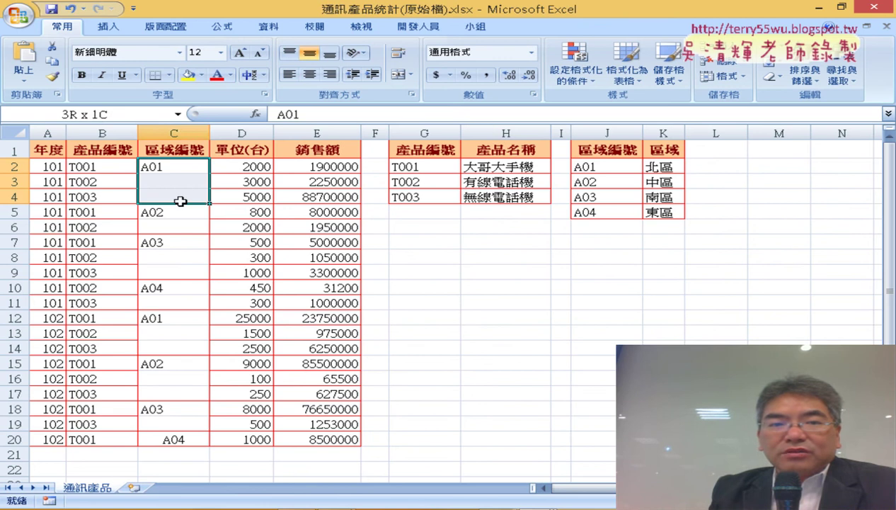
pyautogui.click(186, 158)
pyautogui.click(182, 131)
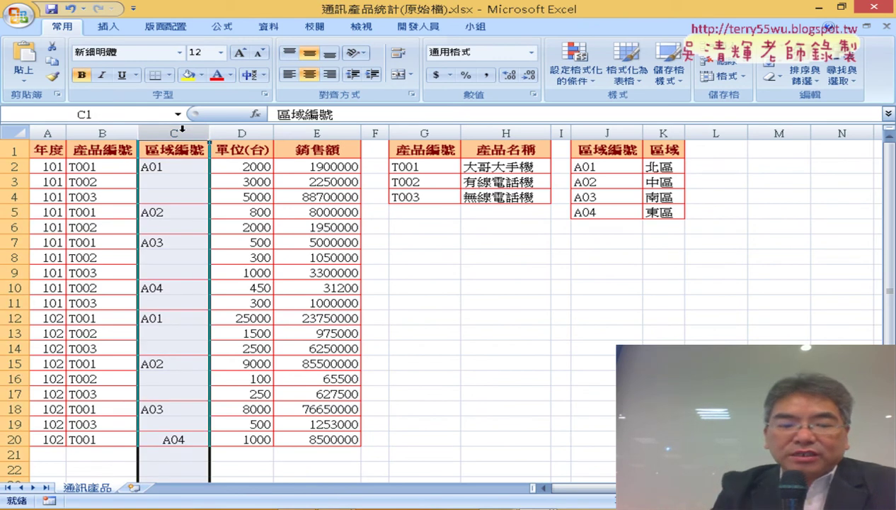
pyautogui.click(185, 132)
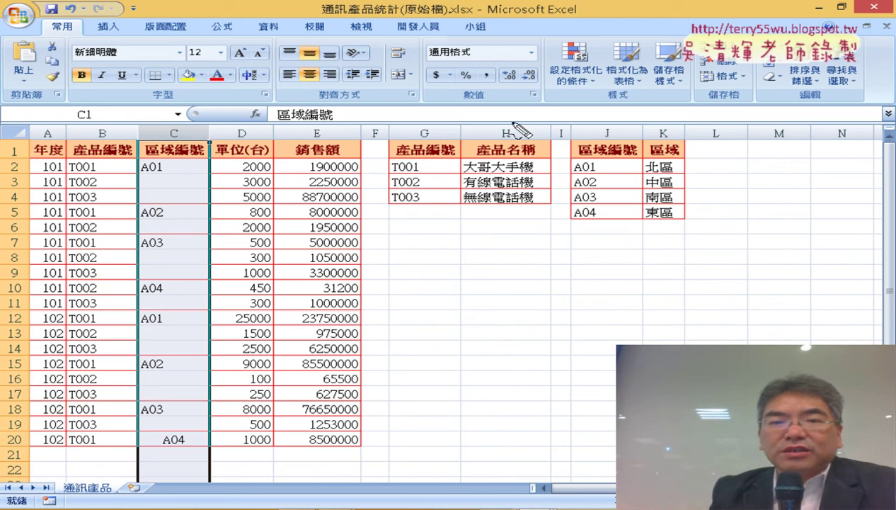
pyautogui.moveTo(664, 231)
pyautogui.mouseDown()
pyautogui.moveTo(651, 117)
pyautogui.moveTo(662, 243)
pyautogui.mouseUp()
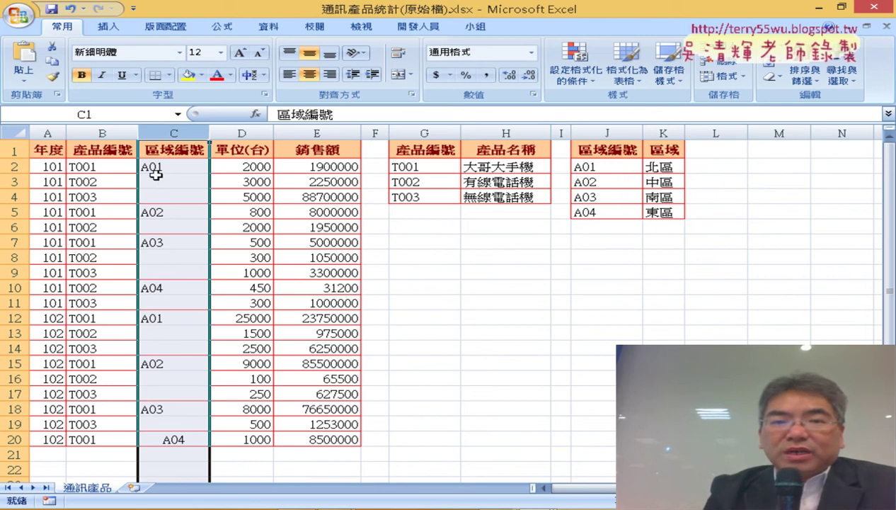
pyautogui.click(159, 178)
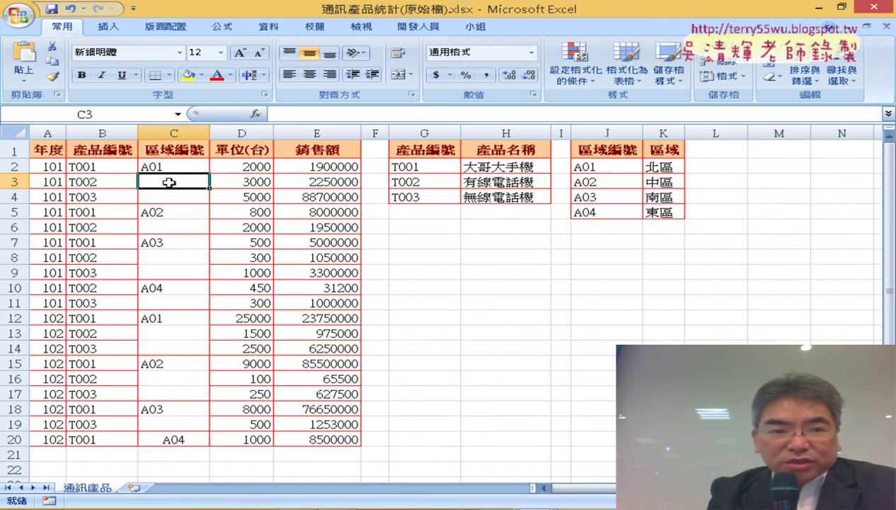
pyautogui.hotkey('ctrl', 'z')
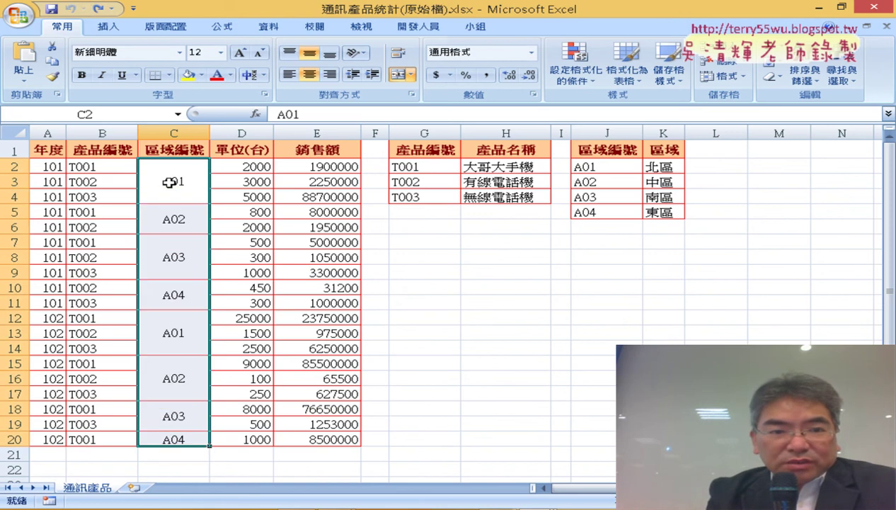
pyautogui.click(711, 348)
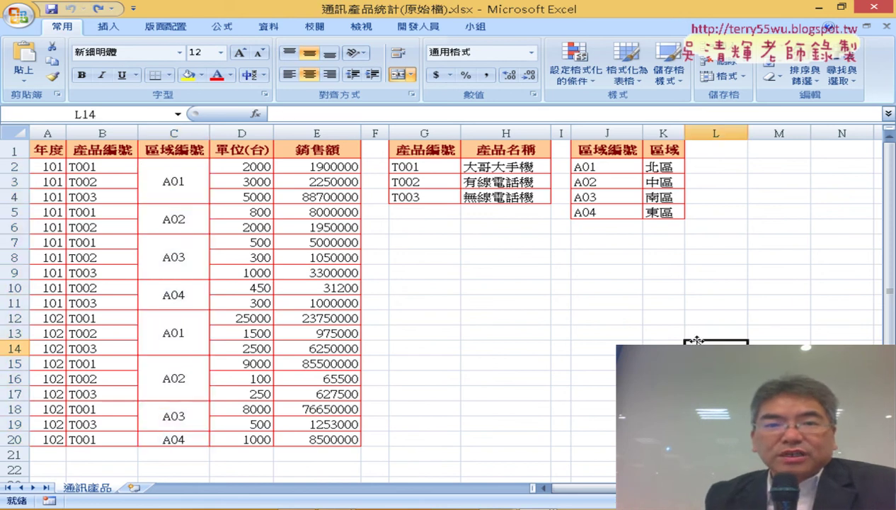
pyautogui.click(183, 182)
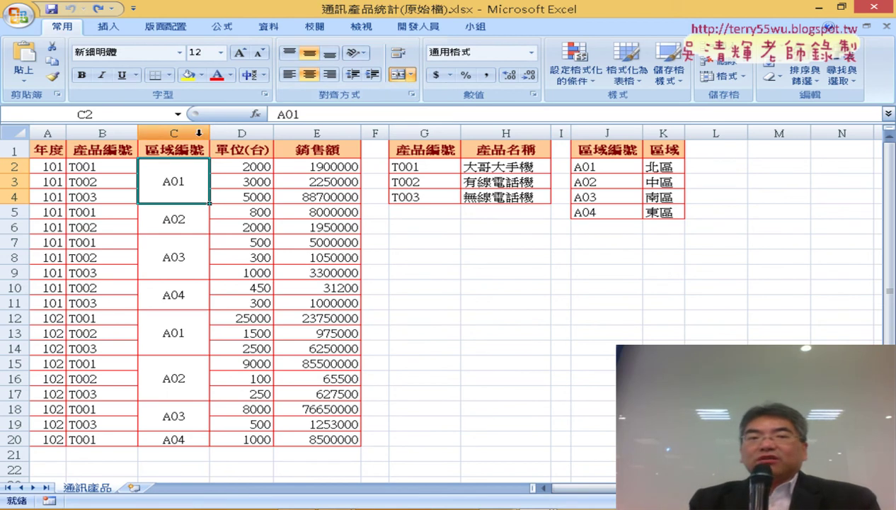
pyautogui.moveTo(199, 132); pyautogui.dragTo(169, 125)
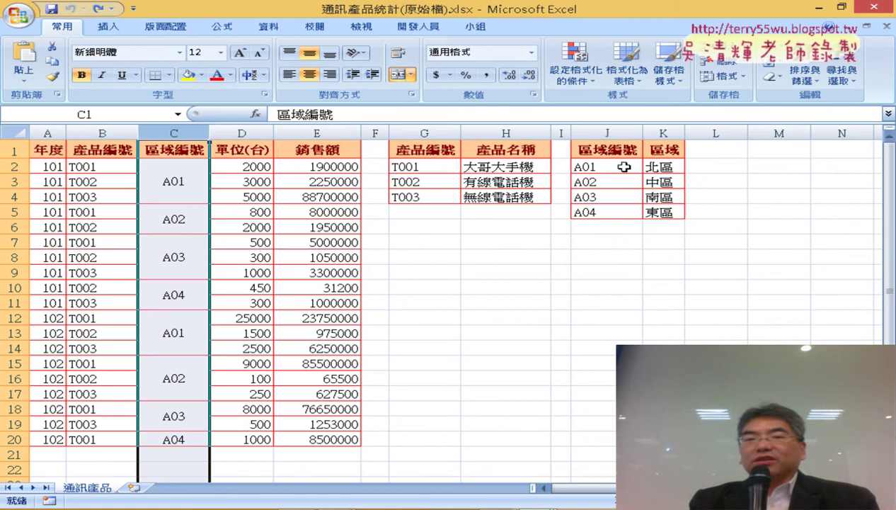
pyautogui.click(664, 127)
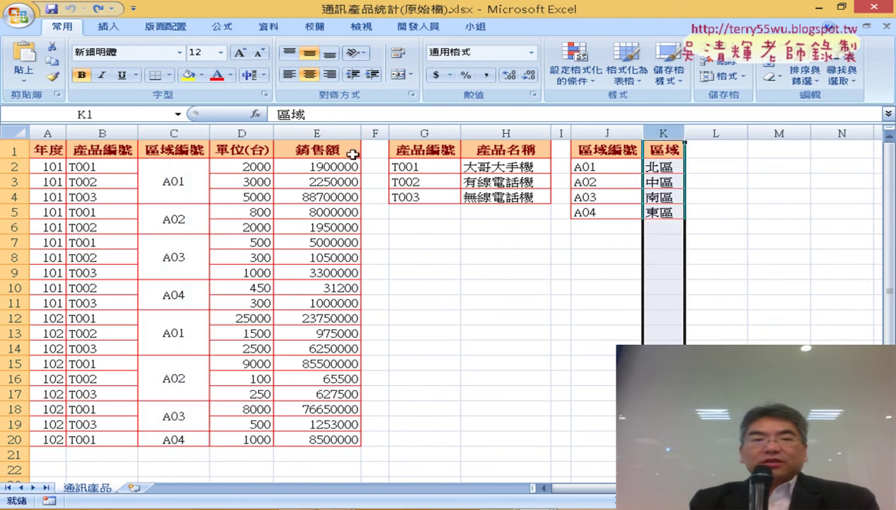
pyautogui.click(103, 132)
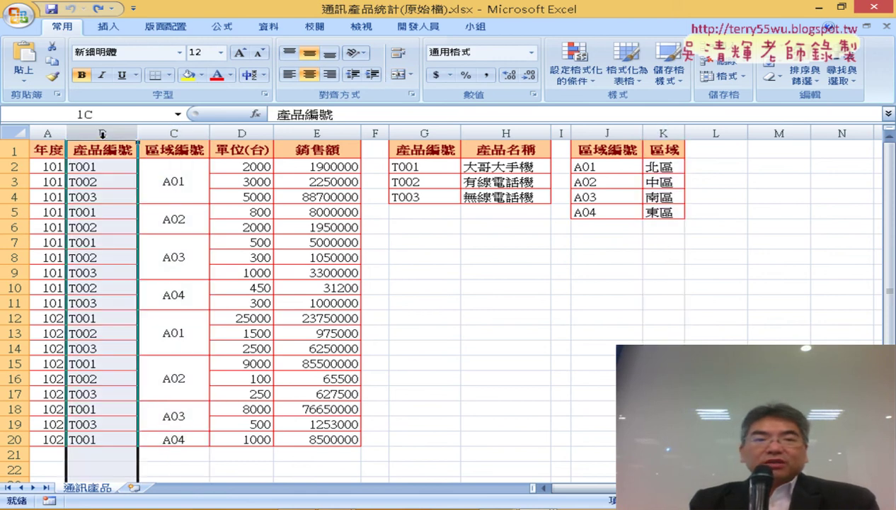
pyautogui.click(505, 133)
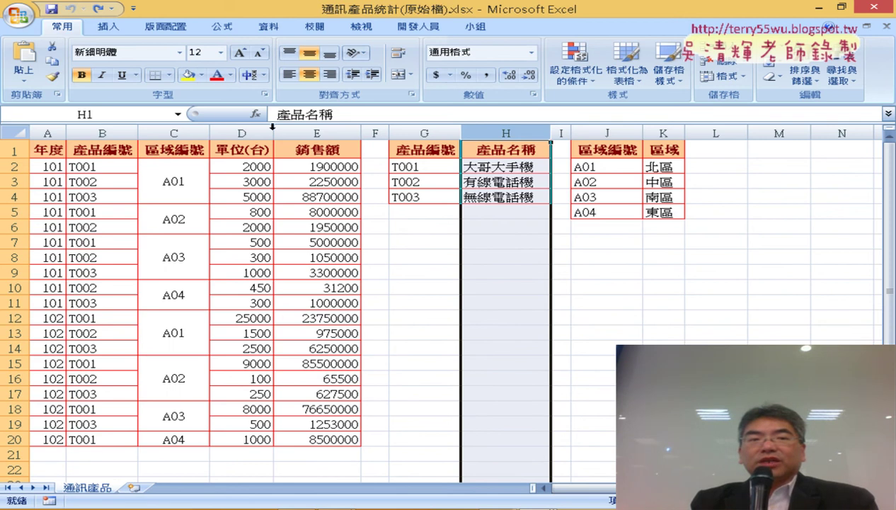
pyautogui.click(167, 129)
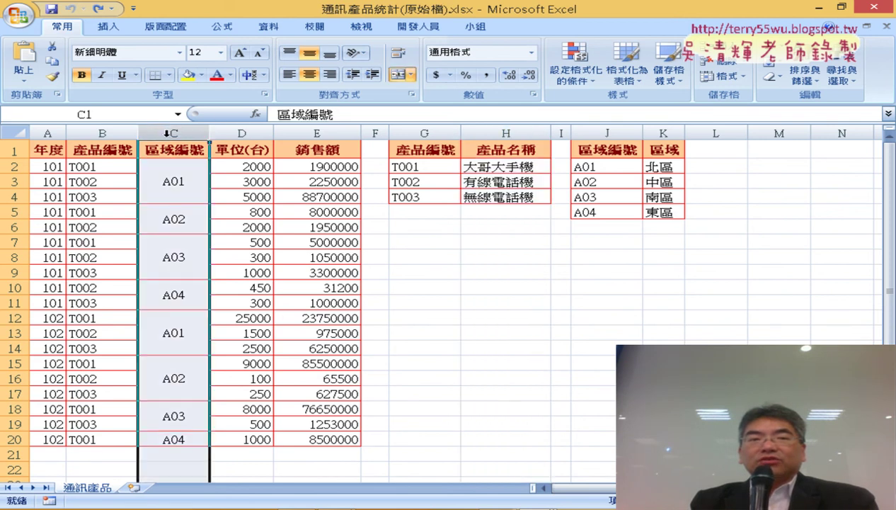
pyautogui.rightClick(167, 133)
# Insert a column before the region codes and copy the 產品名稱 header into C1
pyautogui.click(212, 213)
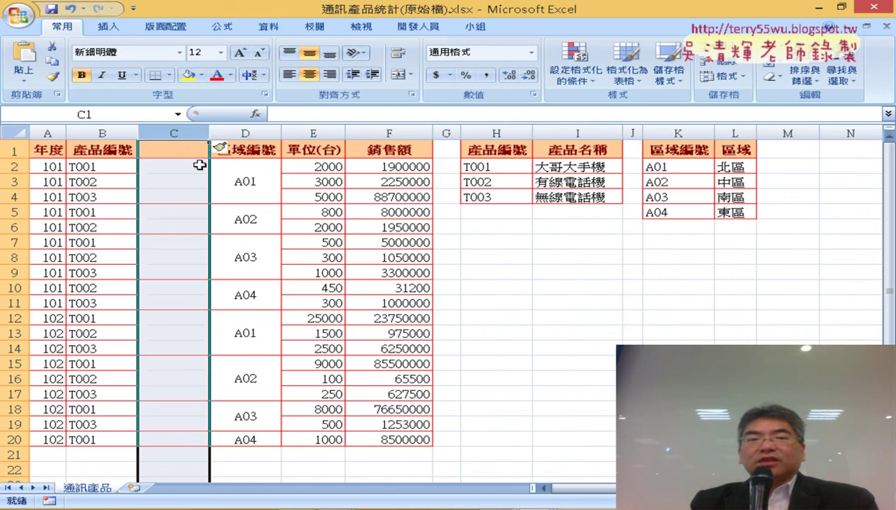
pyautogui.click(558, 150)
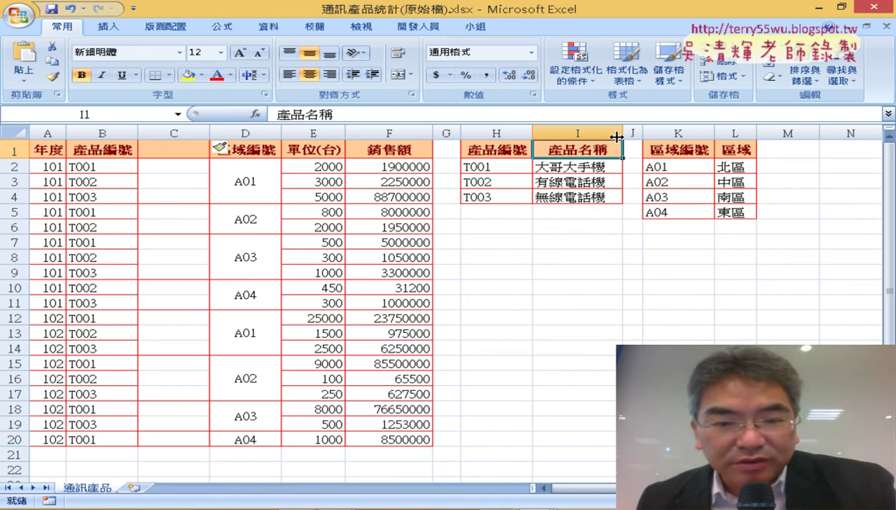
pyautogui.hotkey('ctrl', 'c')
pyautogui.click(173, 150)
pyautogui.hotkey('ctrl', 'v')
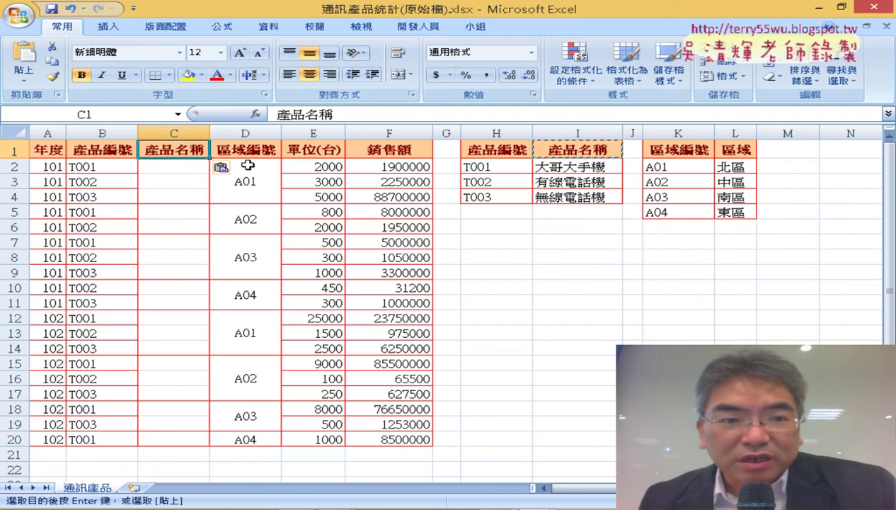
# Point out product code T001 in B2, its name 大哥大手機 in I2, and table H2:I4
pyautogui.click(176, 166)
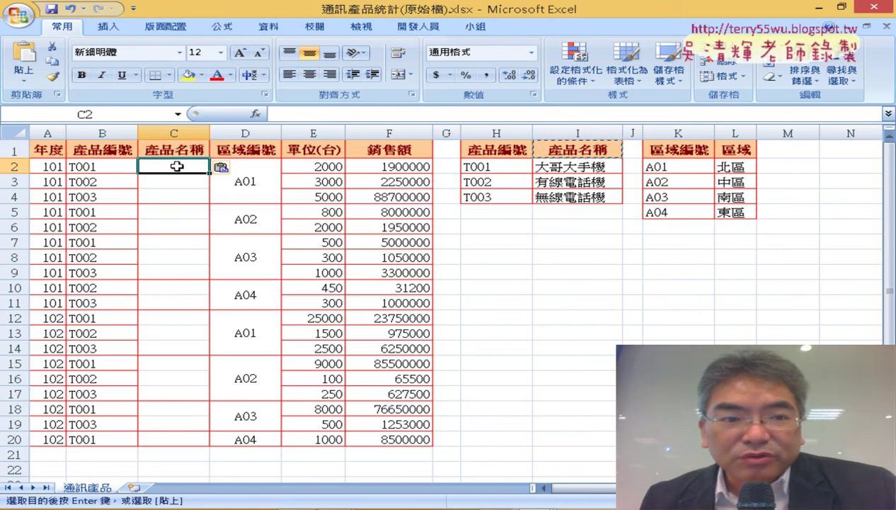
pyautogui.click(103, 164)
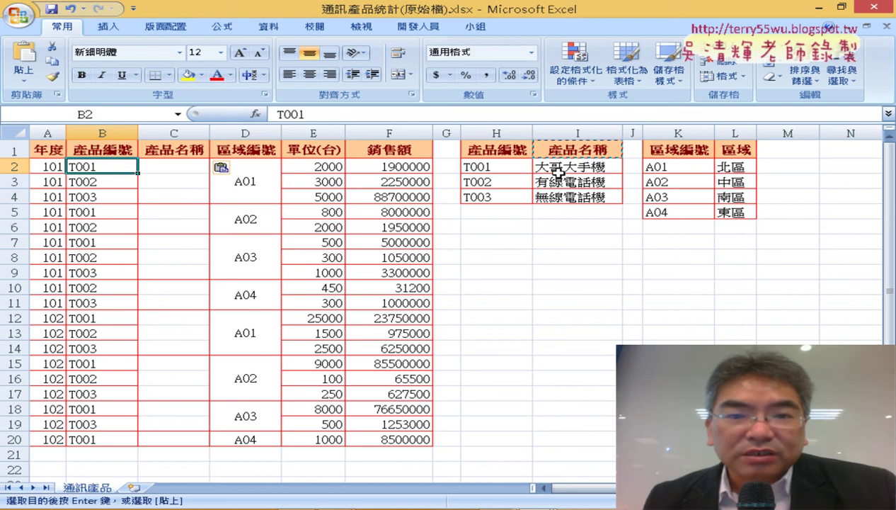
pyautogui.click(589, 172)
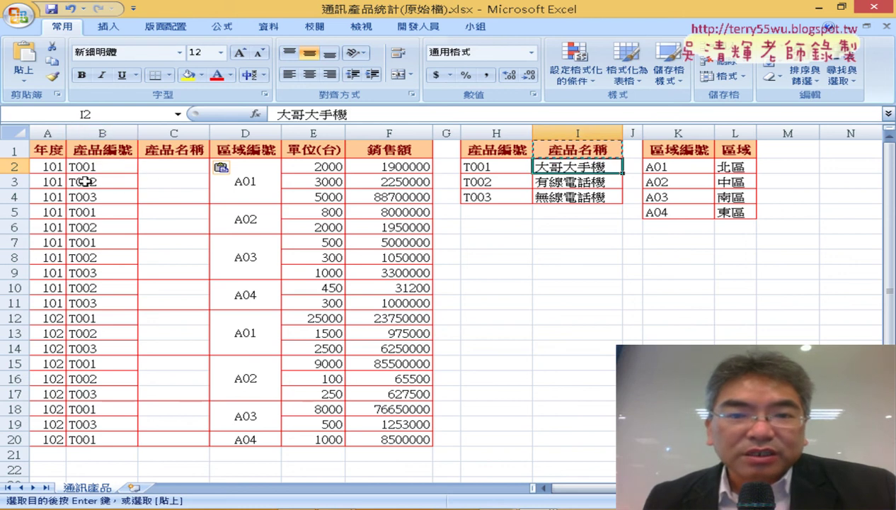
pyautogui.click(176, 170)
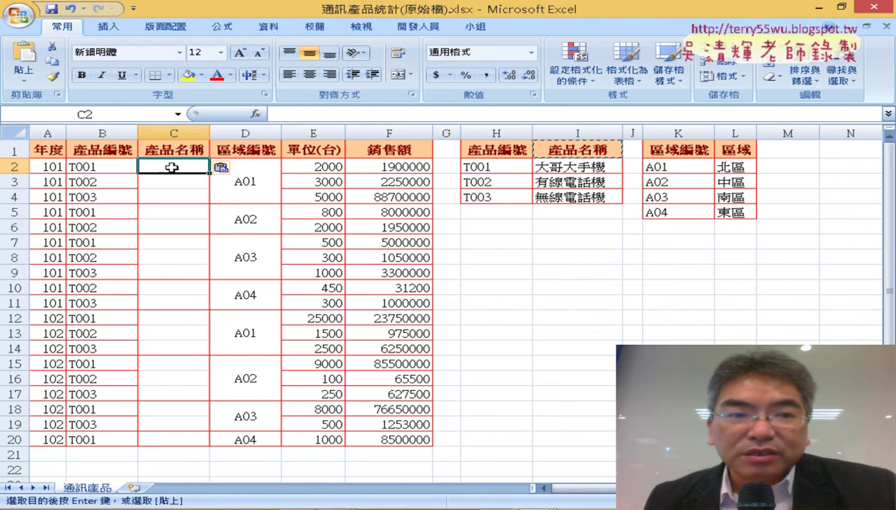
pyautogui.click(111, 170)
pyautogui.moveTo(581, 169); pyautogui.dragTo(505, 200)
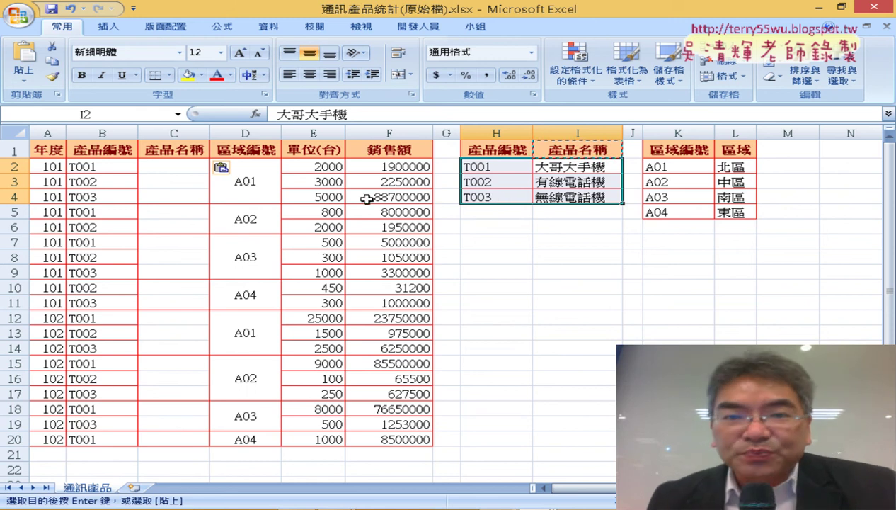
# Highlight lookup table H2:I4 again, then start the Insert Function dialog for C2
pyautogui.click(163, 168)
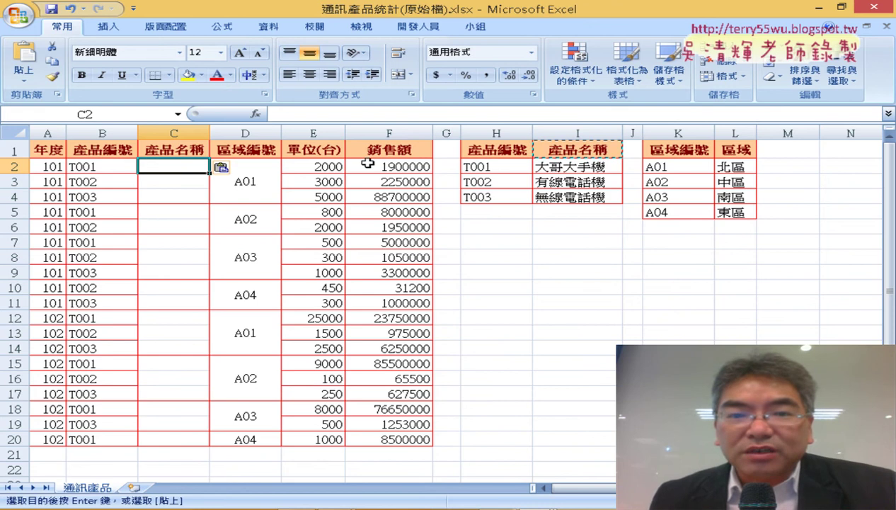
pyautogui.click(499, 164)
pyautogui.moveTo(499, 164); pyautogui.dragTo(564, 199)
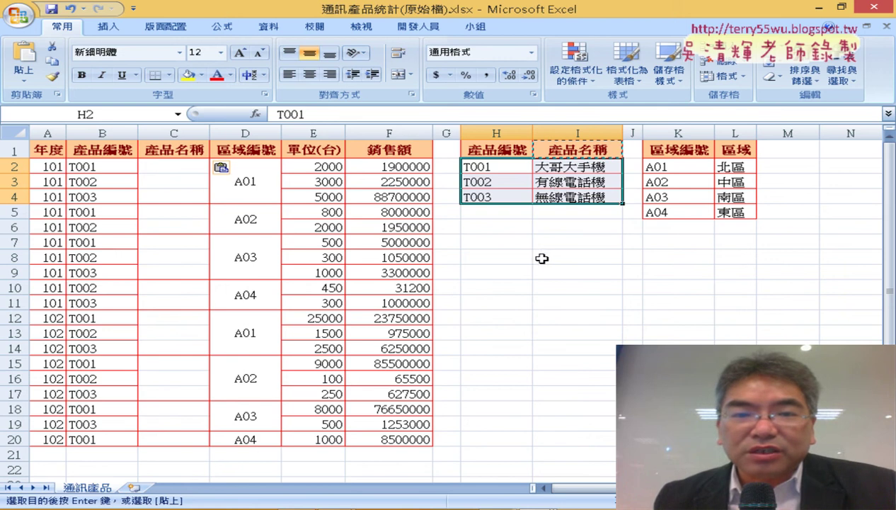
pyautogui.click(202, 170)
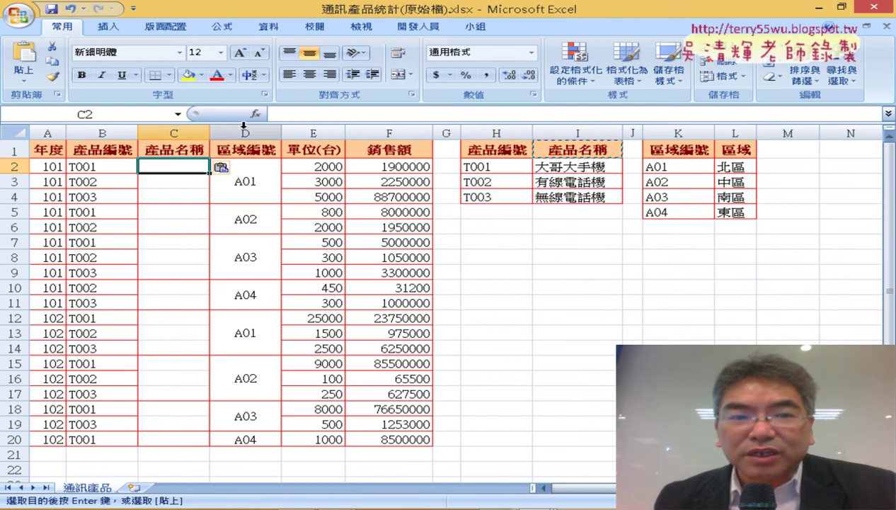
pyautogui.click(175, 133)
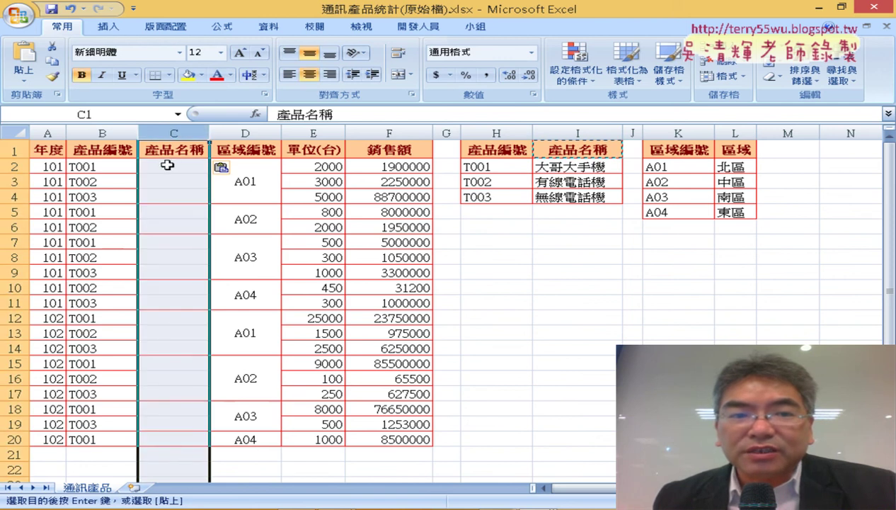
pyautogui.click(171, 167)
pyautogui.click(256, 114)
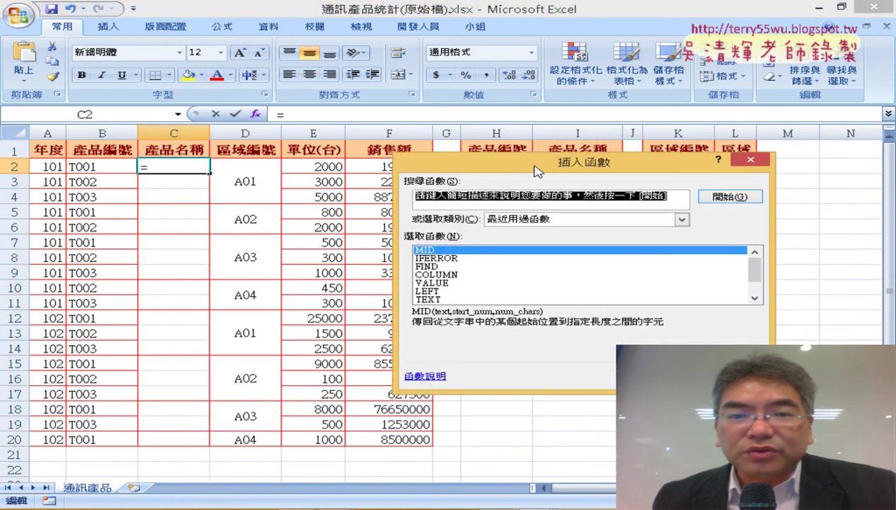
# Filter functions to the 檢視與參照 category and pick VLOOKUP
pyautogui.moveTo(527, 162); pyautogui.dragTo(429, 5)
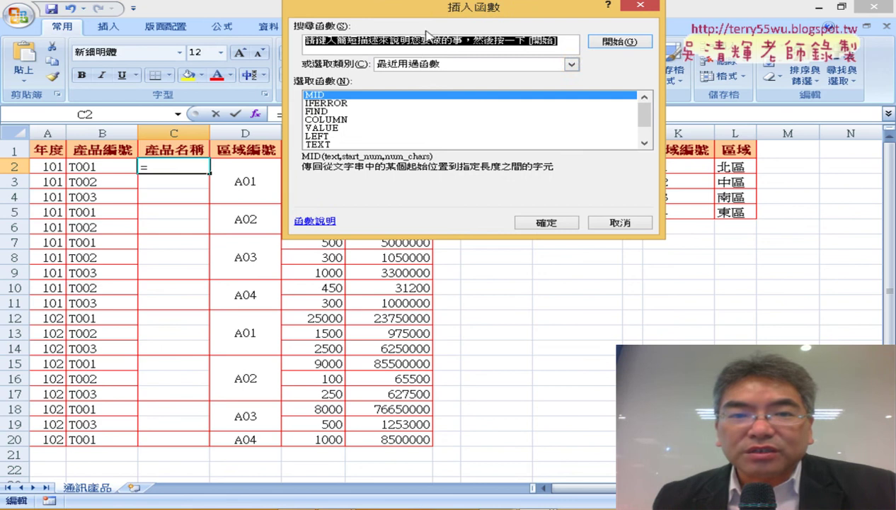
pyautogui.click(420, 65)
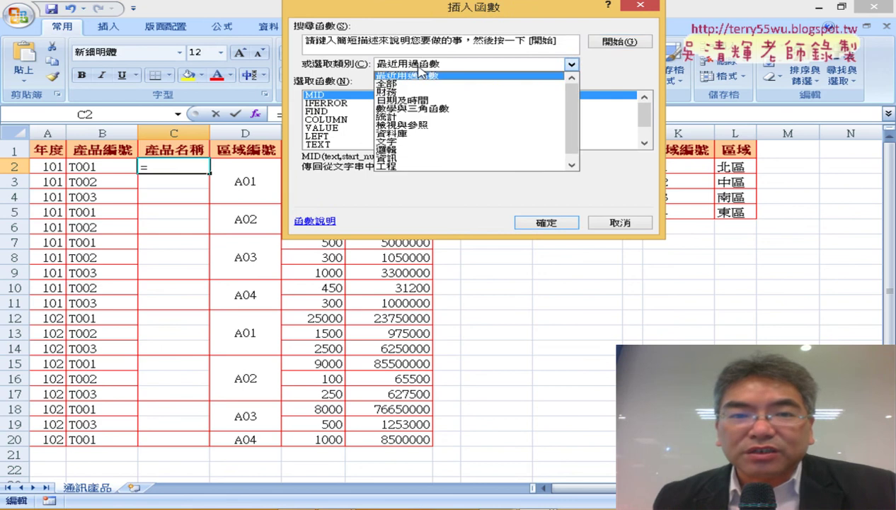
pyautogui.click(418, 126)
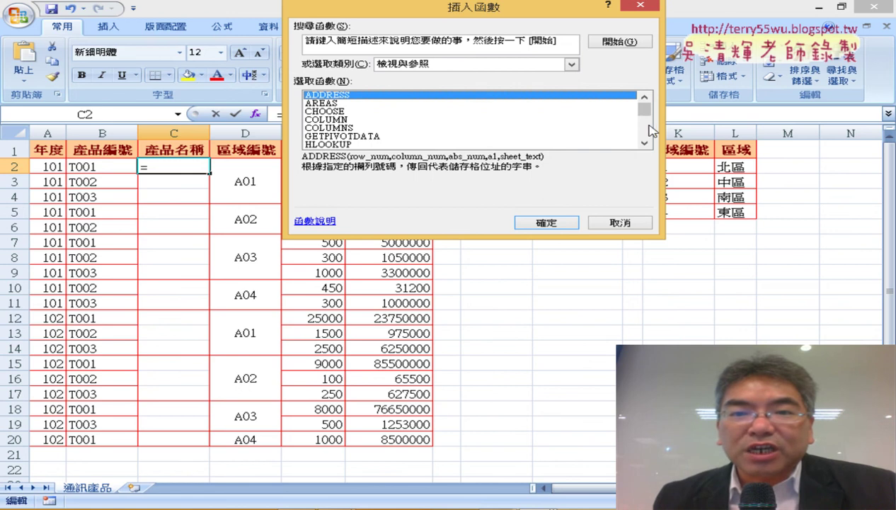
pyautogui.moveTo(644, 109); pyautogui.dragTo(643, 131)
pyautogui.doubleClick(387, 145)
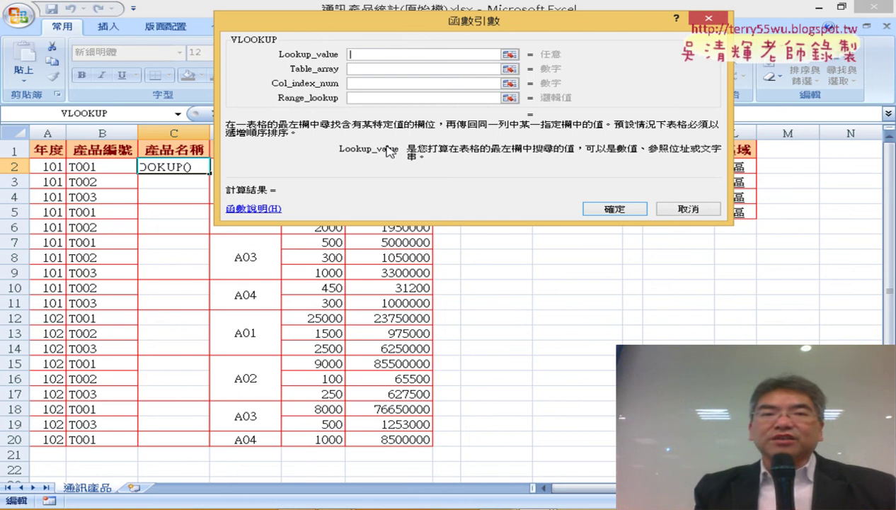
# Set Lookup_value to B2 and Table_array to H2:I4
pyautogui.moveTo(368, 24); pyautogui.dragTo(410, 192)
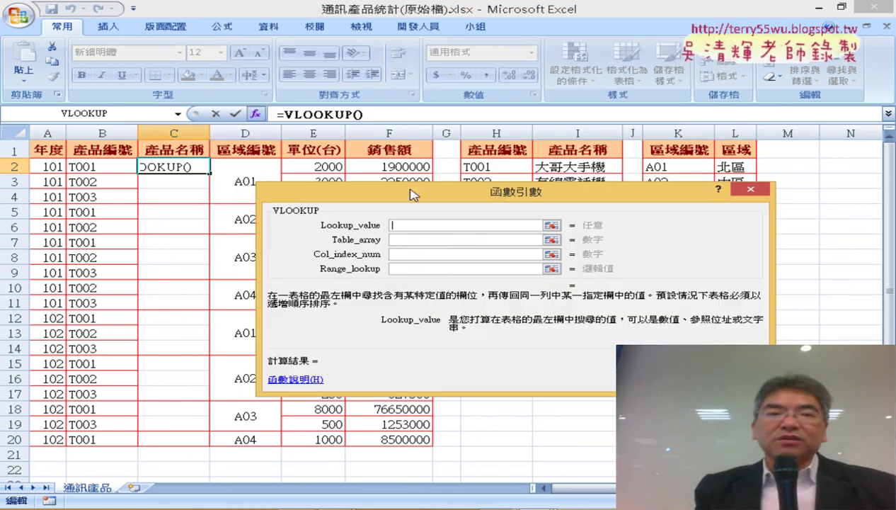
pyautogui.click(122, 169)
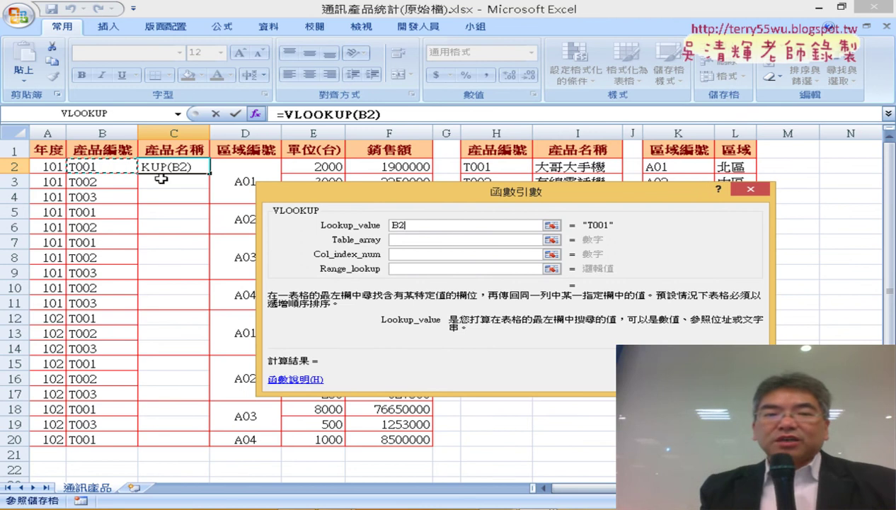
pyautogui.click(404, 240)
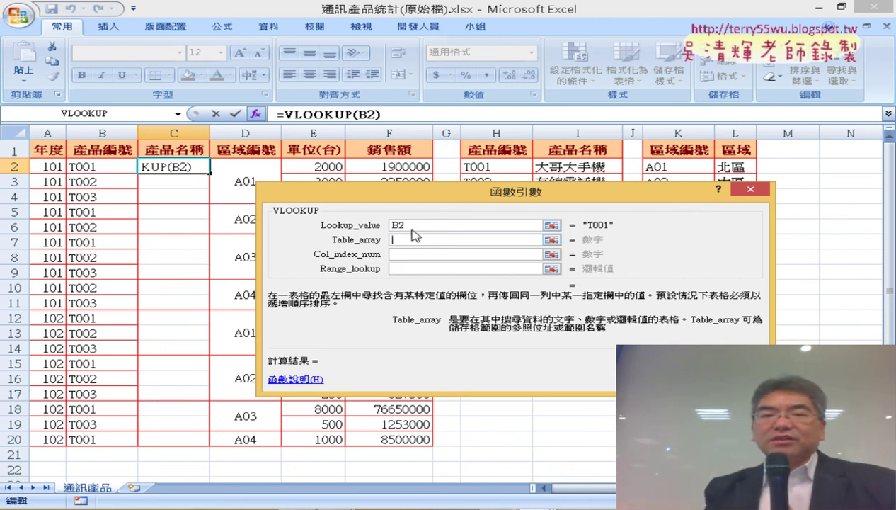
pyautogui.moveTo(435, 196); pyautogui.dragTo(415, 264)
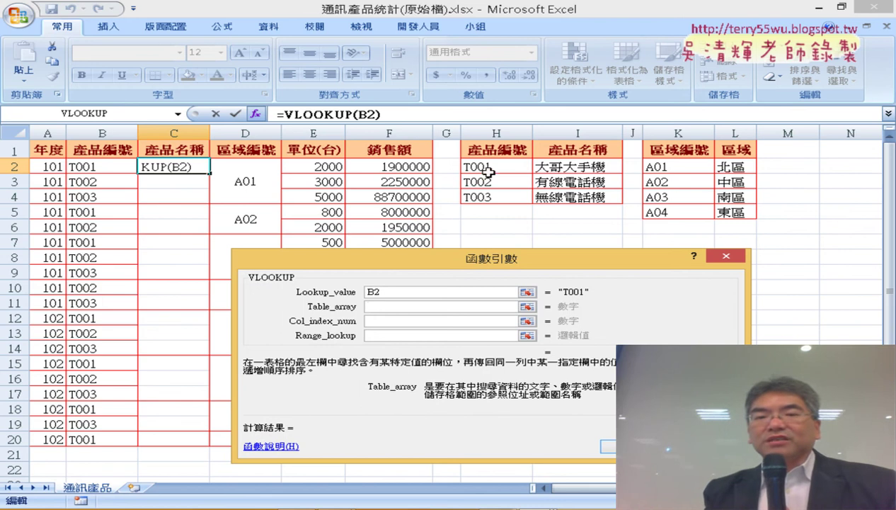
pyautogui.moveTo(498, 167); pyautogui.dragTo(574, 197)
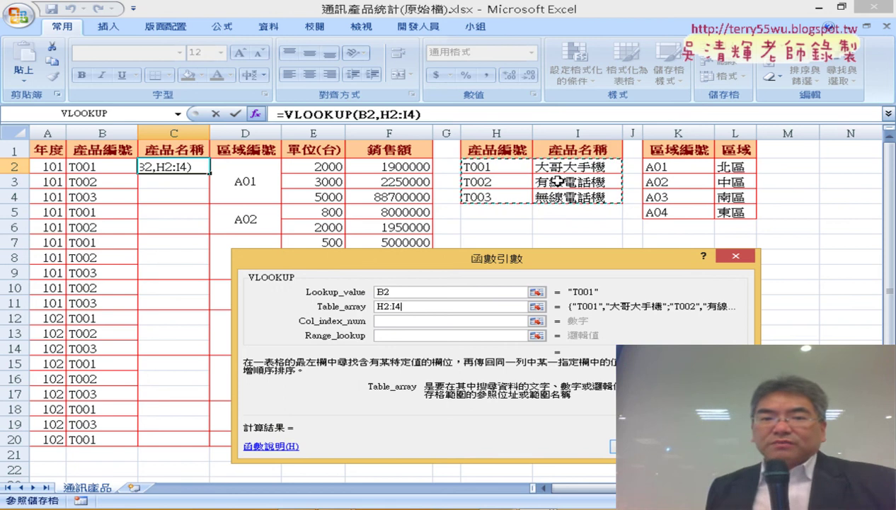
pyautogui.click(385, 320)
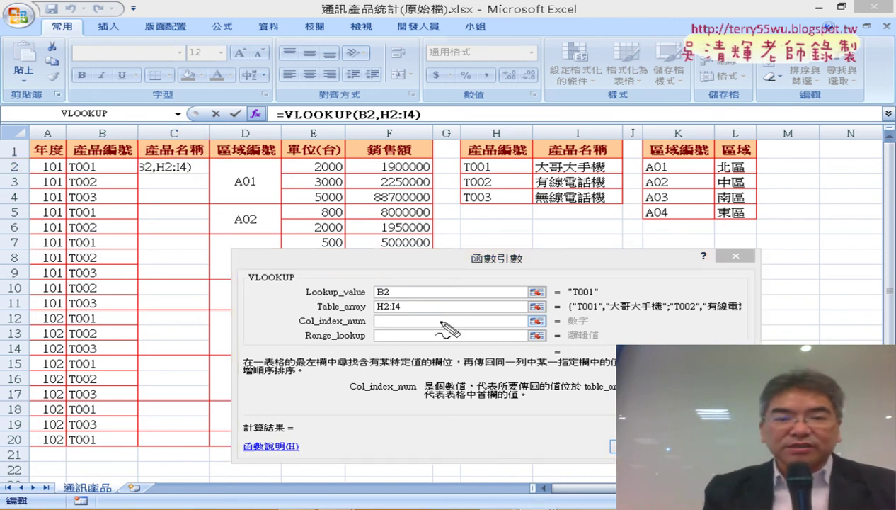
# Ink-annotate the H2:I4 table, B2's T001 and column number 2, then clear the marks
pyautogui.moveTo(318, 311); pyautogui.dragTo(363, 311)
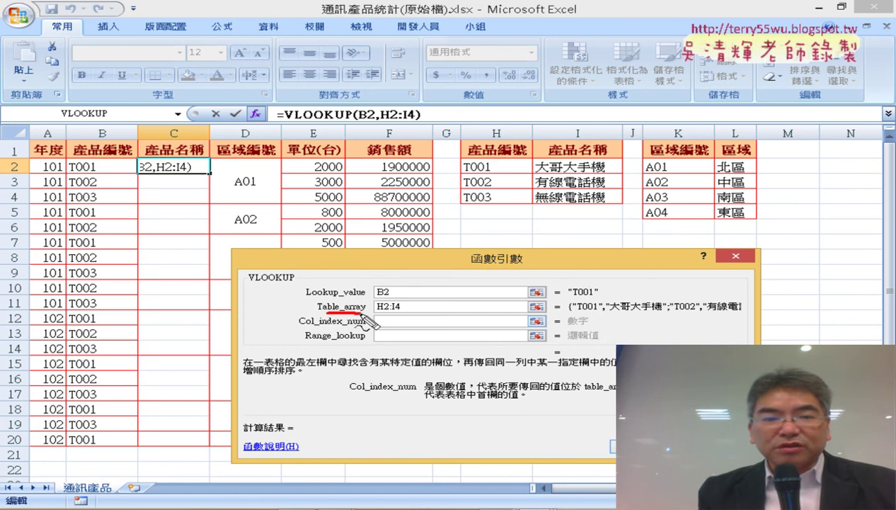
pyautogui.moveTo(442, 150); pyautogui.dragTo(459, 201)
pyautogui.moveTo(461, 162); pyautogui.dragTo(485, 200)
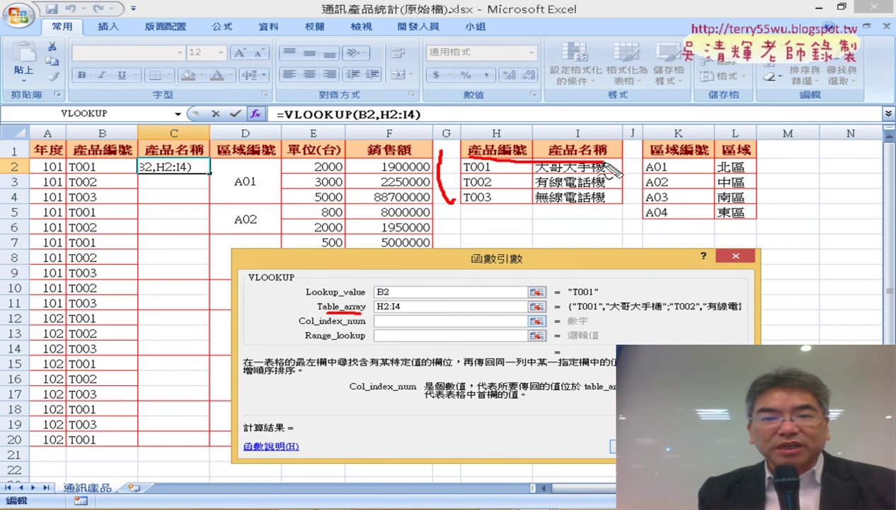
pyautogui.moveTo(484, 100); pyautogui.dragTo(496, 147)
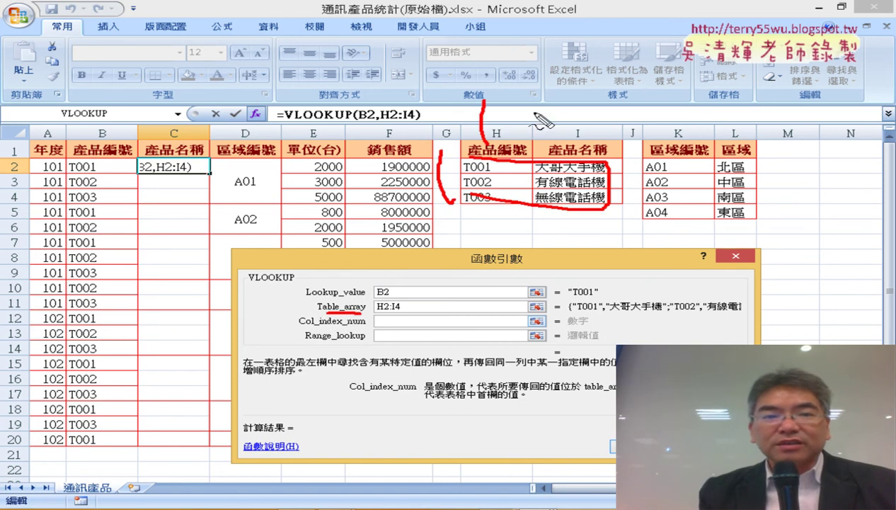
pyautogui.moveTo(99, 160); pyautogui.dragTo(91, 185)
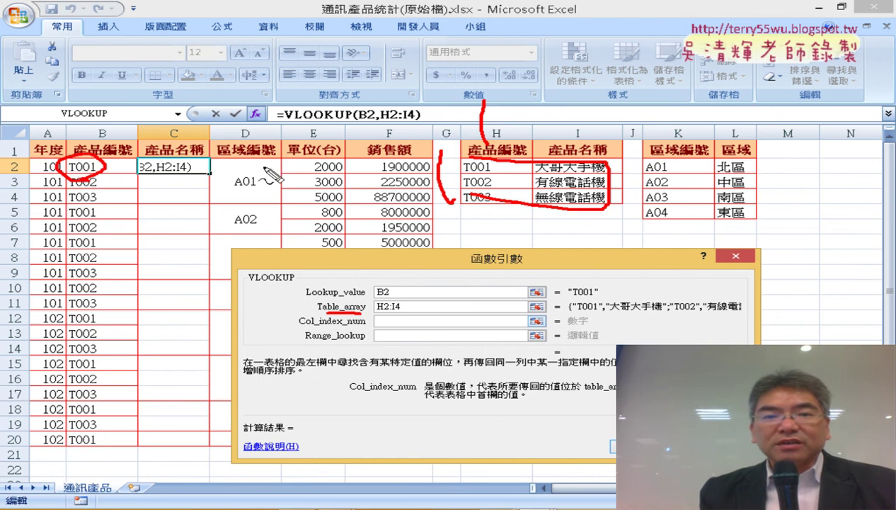
pyautogui.moveTo(558, 90); pyautogui.dragTo(627, 140)
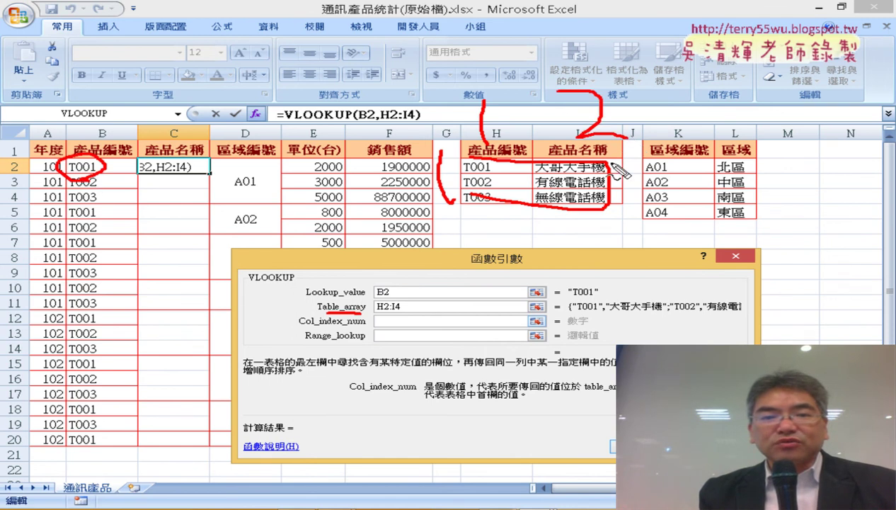
pyautogui.moveTo(381, 312)
pyautogui.mouseDown()
pyautogui.moveTo(377, 329)
pyautogui.moveTo(418, 327)
pyautogui.mouseUp()
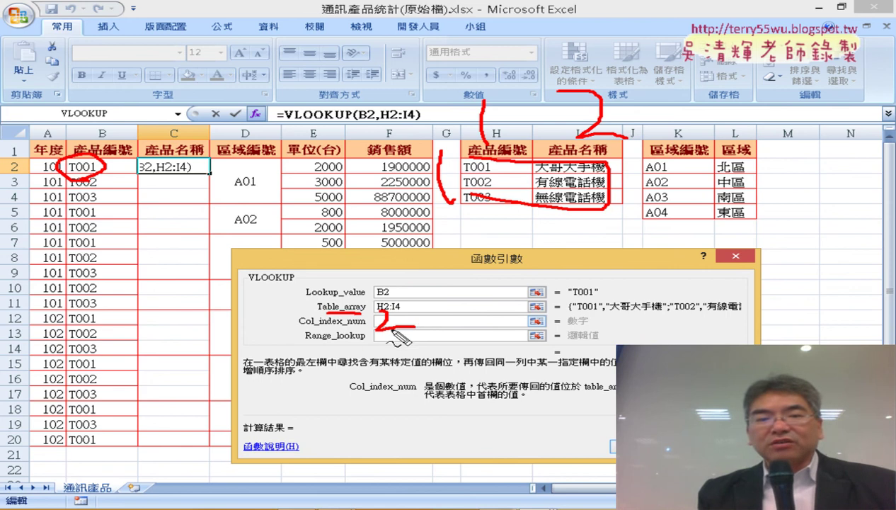
pyautogui.moveTo(395, 327)
pyautogui.mouseDown()
pyautogui.moveTo(368, 357)
pyautogui.moveTo(389, 340)
pyautogui.mouseUp()
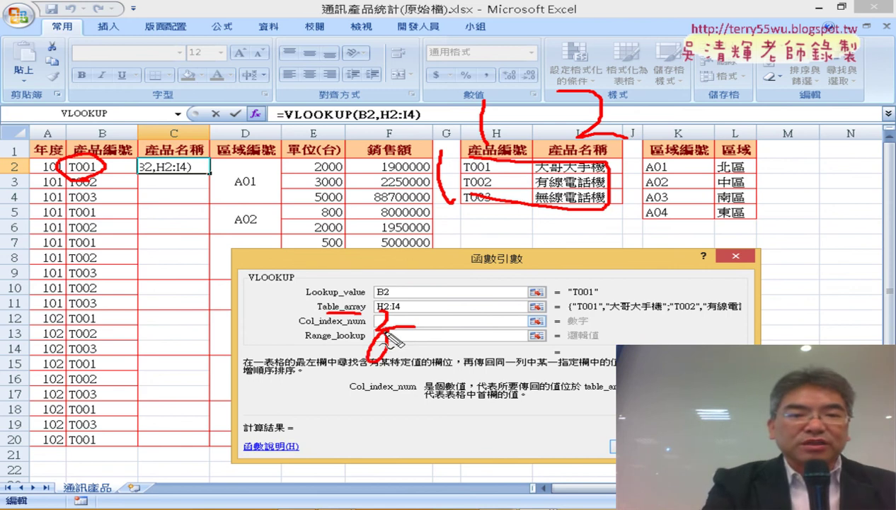
pyautogui.press('Escape')
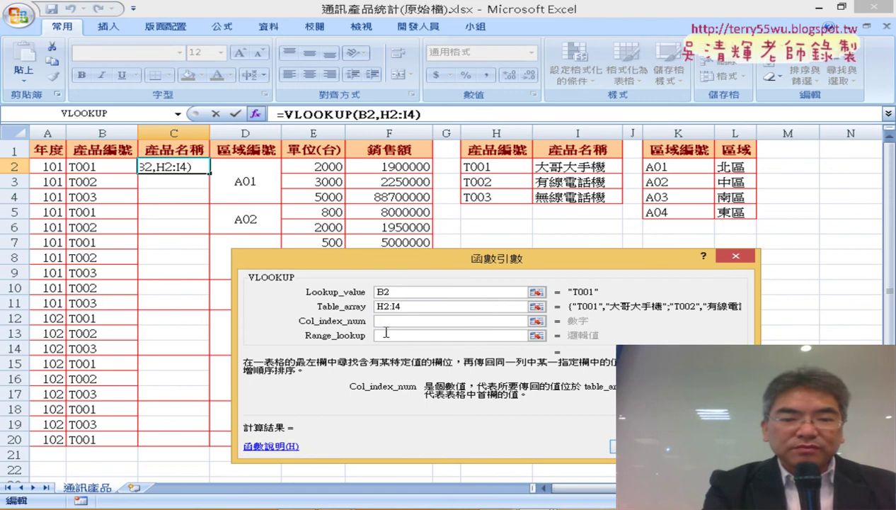
# Enter 2 for Col_index_num and 0 for Range_lookup to get an exact match
pyautogui.write('、2')
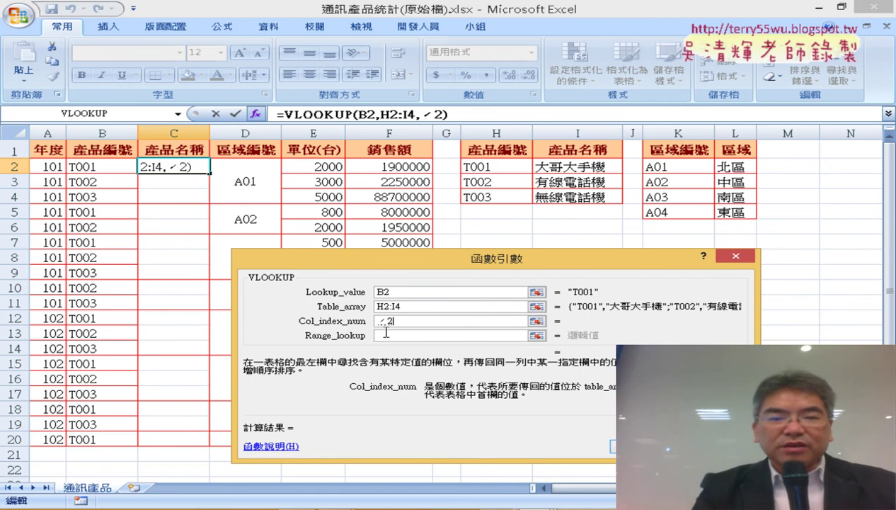
pyautogui.press('BackSpace')
pyautogui.press('BackSpace')
pyautogui.write('2')
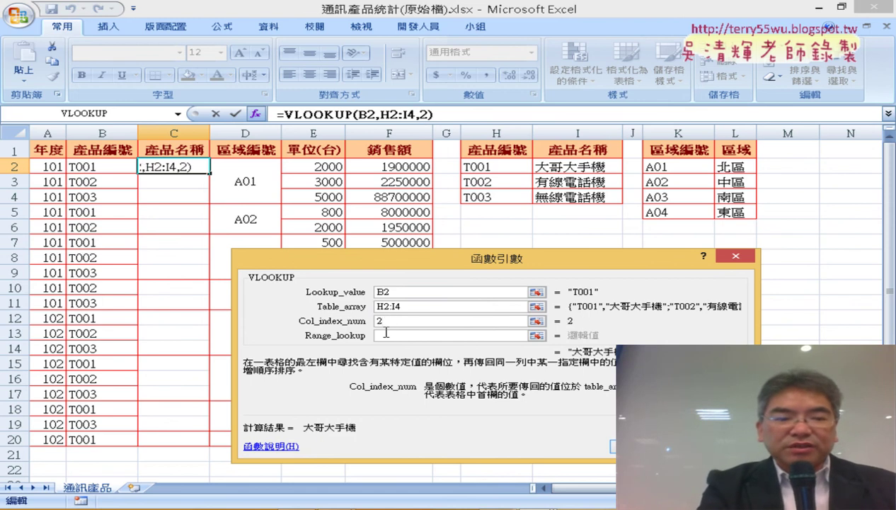
pyautogui.click(386, 336)
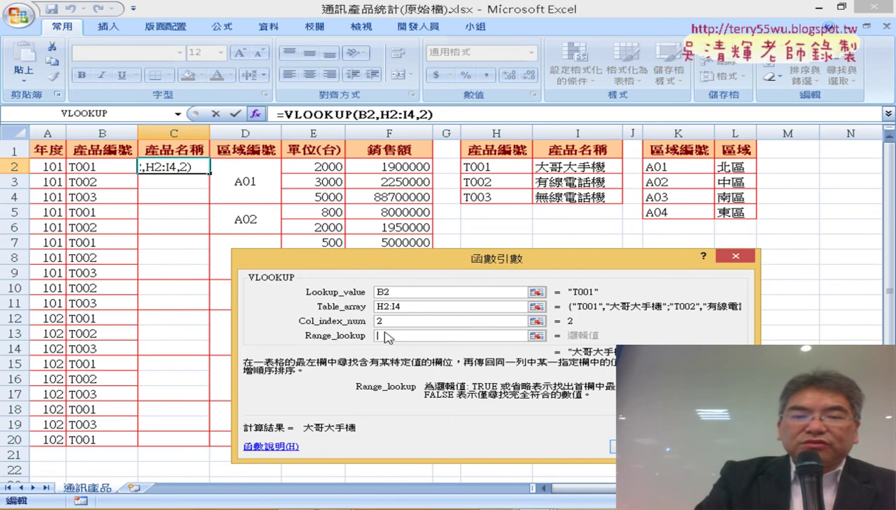
pyautogui.write('0')
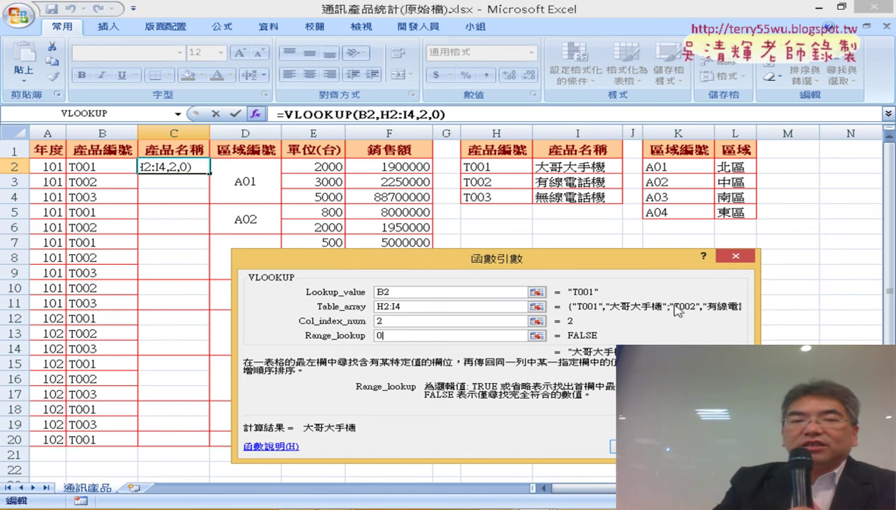
pyautogui.click(416, 305)
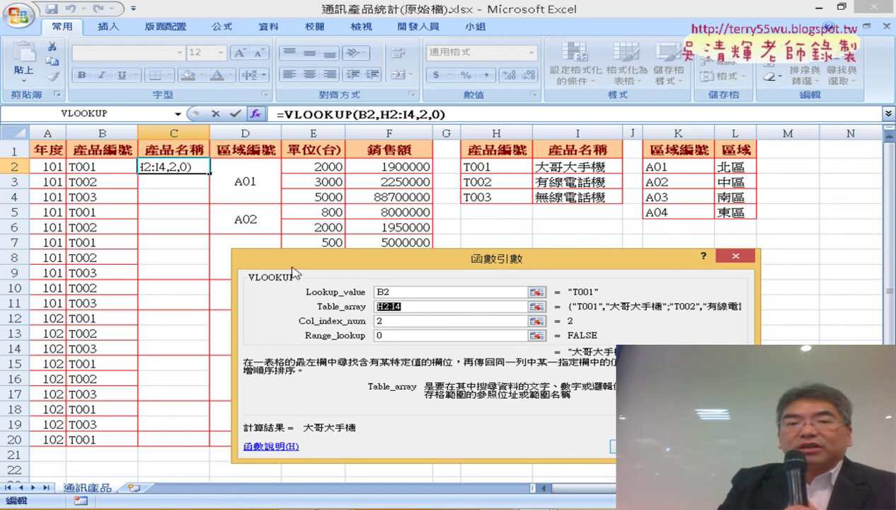
# Change Table_array to H$2:I$4 and confirm, so C2 shows 大哥大手機
pyautogui.moveTo(419, 306); pyautogui.dragTo(375, 306)
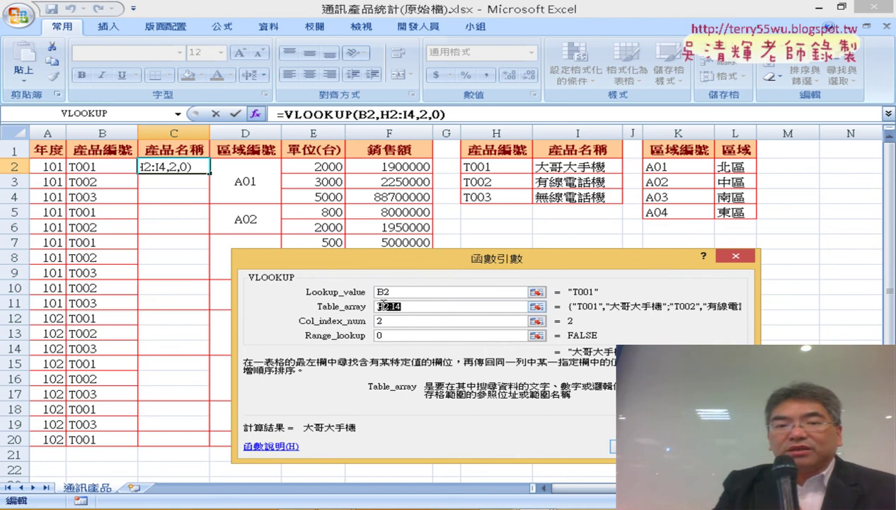
pyautogui.click(449, 306)
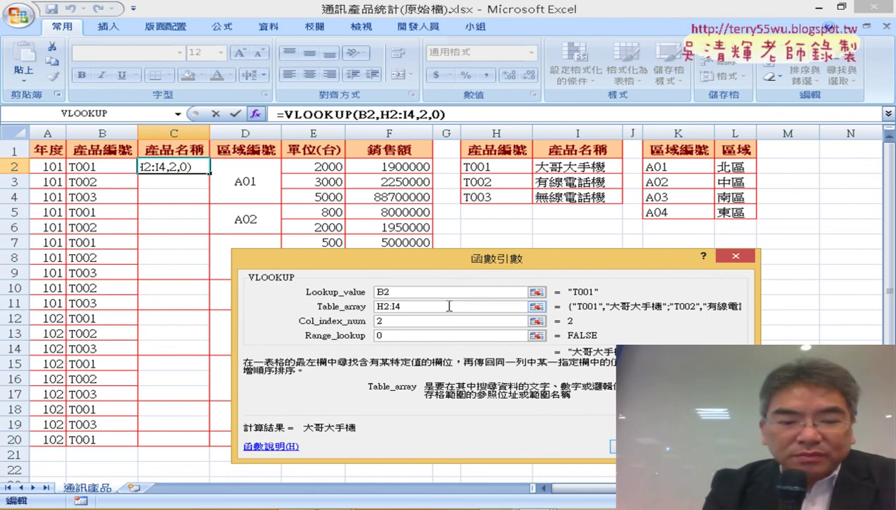
pyautogui.press('Left')
pyautogui.press('Left')
pyautogui.press('Left')
pyautogui.write('$')
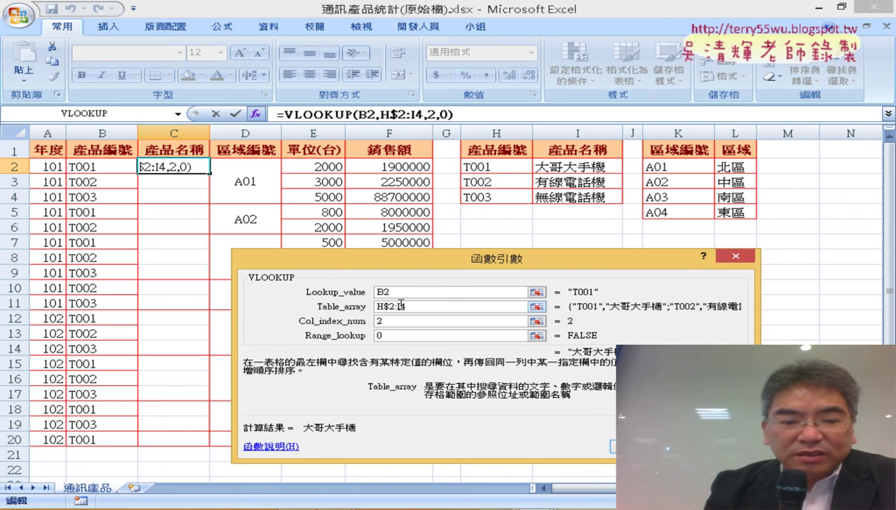
pyautogui.press('Right')
pyautogui.press('Right')
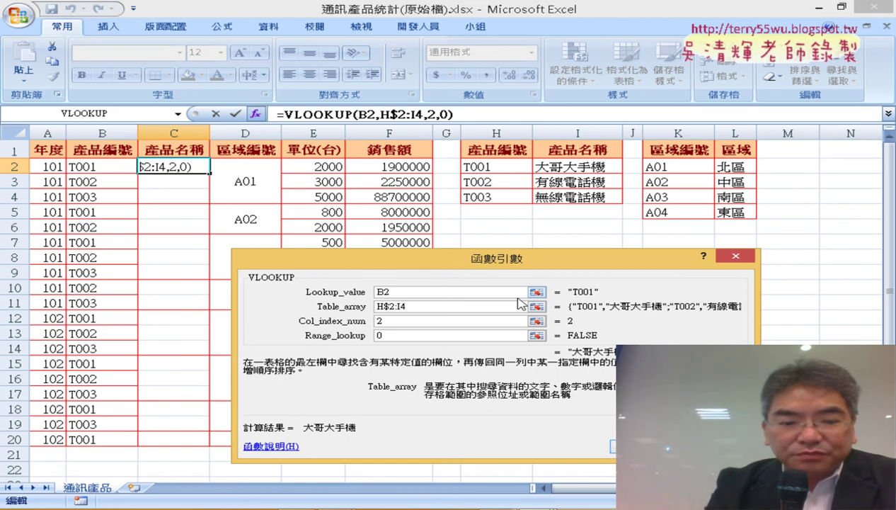
pyautogui.write('$')
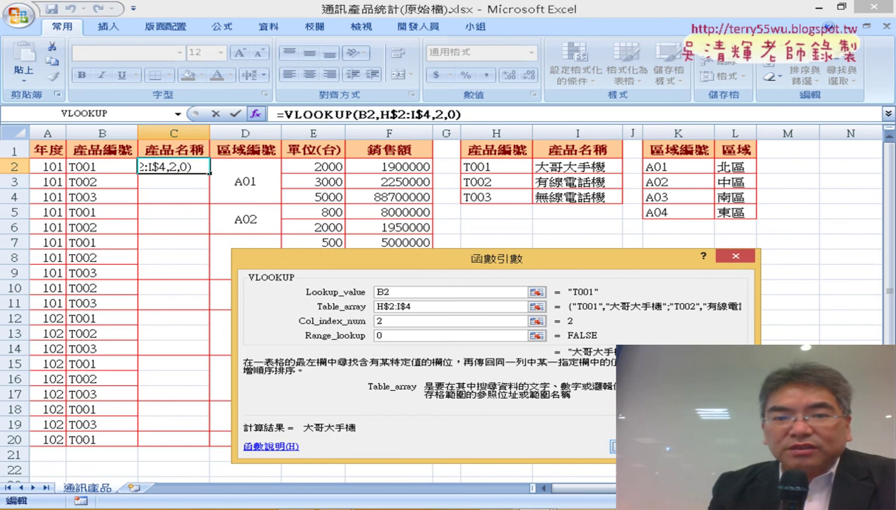
pyautogui.click(641, 446)
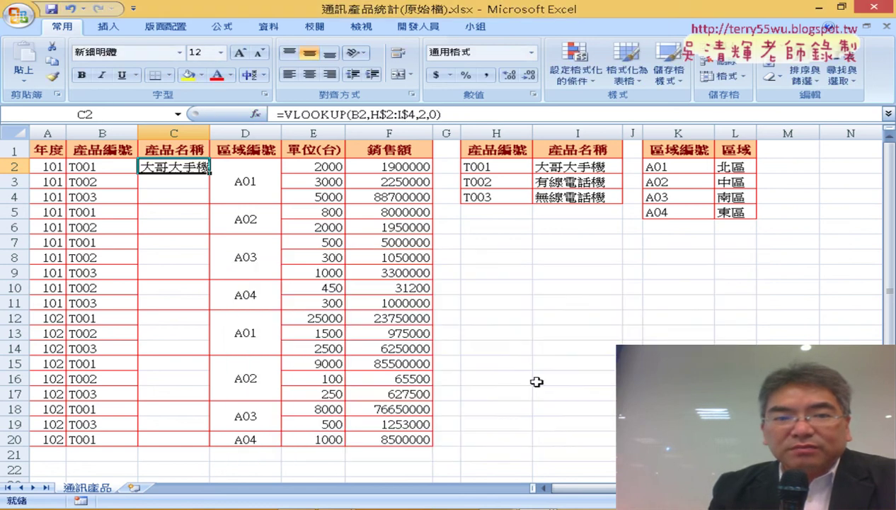
# Fill C2's formula down to row 20, autofit column C, and reopen C2's VLOOKUP arguments
pyautogui.doubleClick(210, 173)
pyautogui.doubleClick(208, 135)
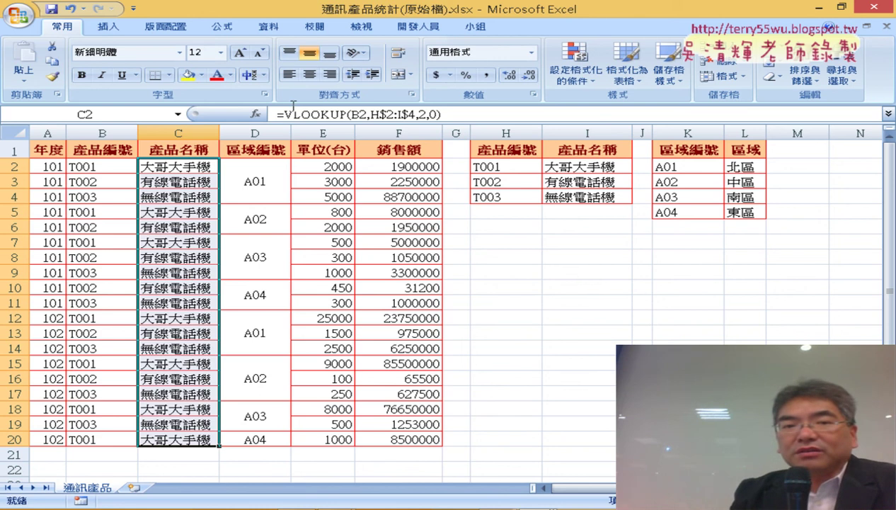
pyautogui.click(307, 114)
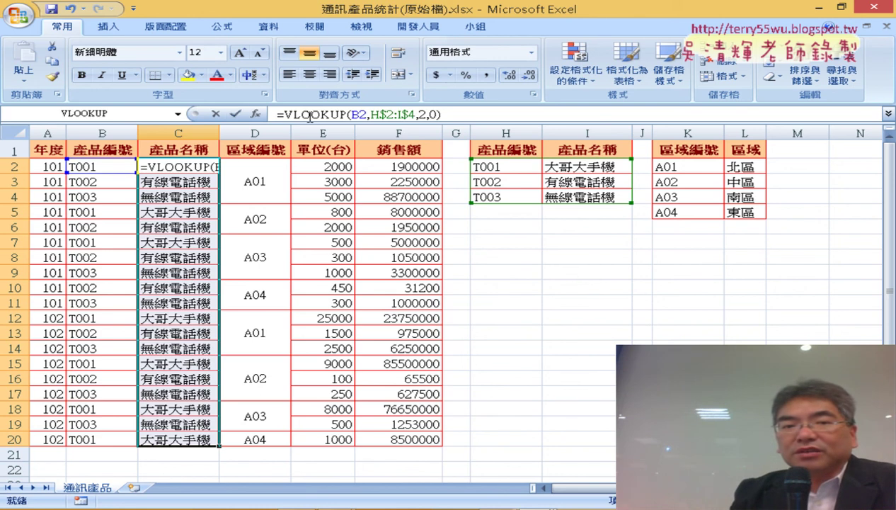
pyautogui.click(256, 115)
pyautogui.press('Tab')
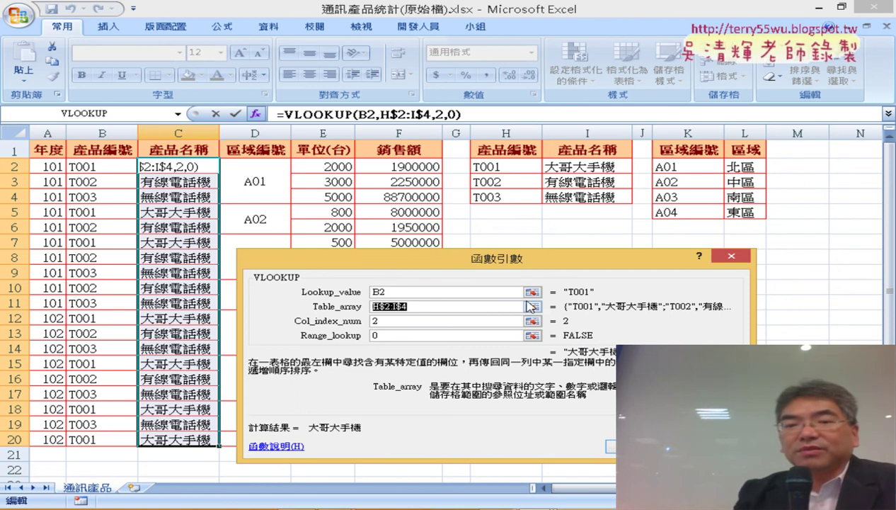
# Close the arguments form, select H2:I4, and enter 產品 in the Name Box
pyautogui.click(731, 256)
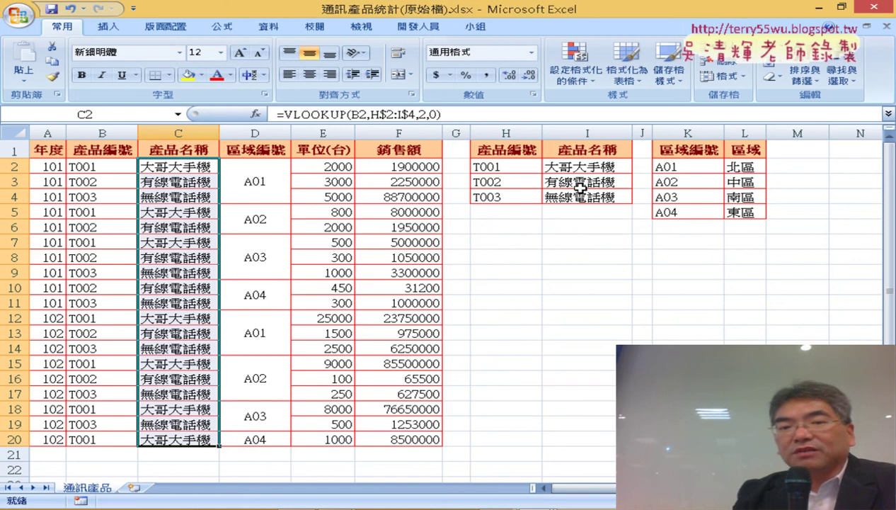
pyautogui.moveTo(507, 167); pyautogui.dragTo(586, 201)
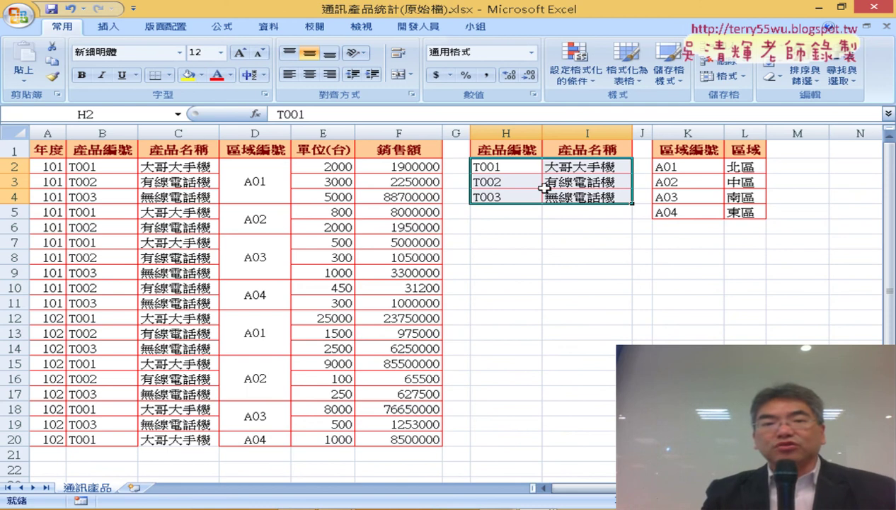
pyautogui.moveTo(491, 167); pyautogui.dragTo(574, 195)
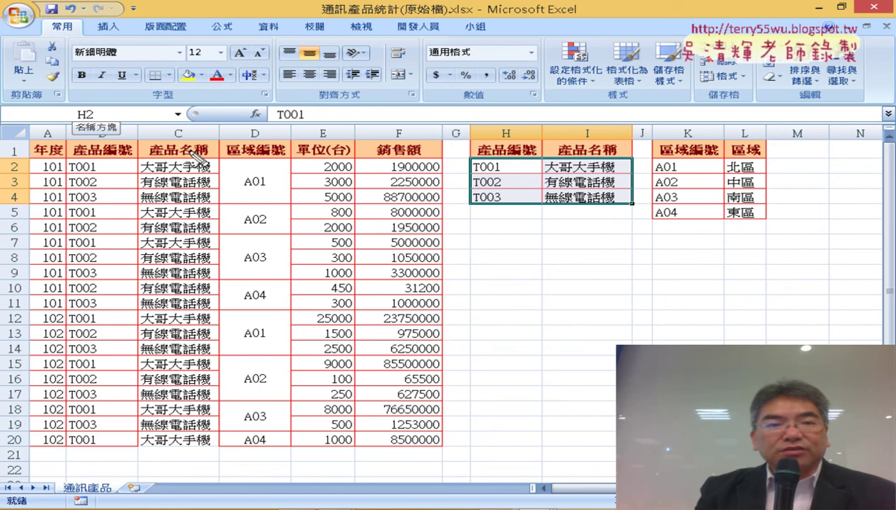
pyautogui.moveTo(282, 124)
pyautogui.mouseDown()
pyautogui.moveTo(278, 106)
pyautogui.moveTo(202, 126)
pyautogui.moveTo(35, 119)
pyautogui.moveTo(183, 139)
pyautogui.mouseUp()
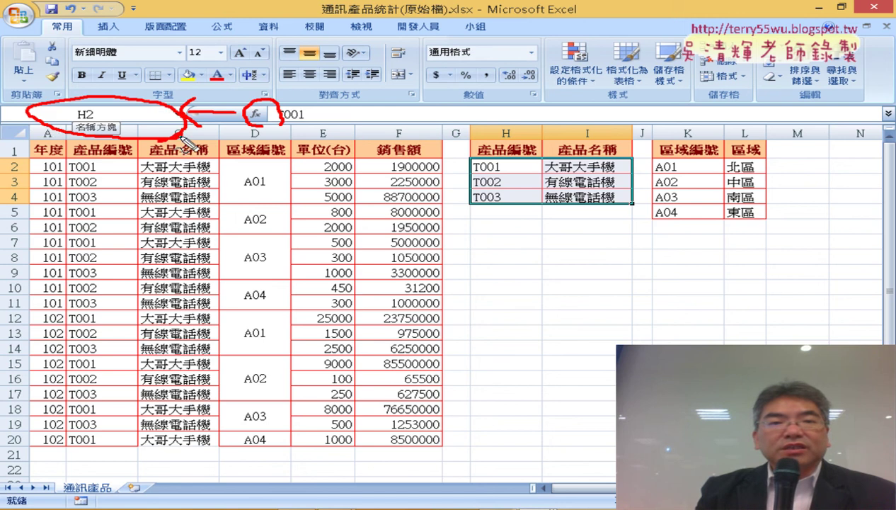
pyautogui.moveTo(513, 150)
pyautogui.mouseDown()
pyautogui.moveTo(273, 67)
pyautogui.moveTo(140, 119)
pyautogui.moveTo(188, 106)
pyautogui.mouseUp()
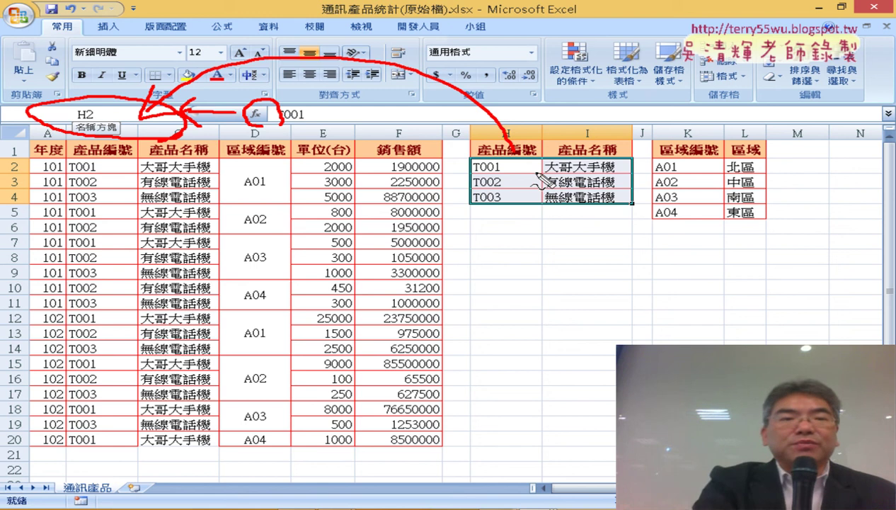
pyautogui.press('Escape')
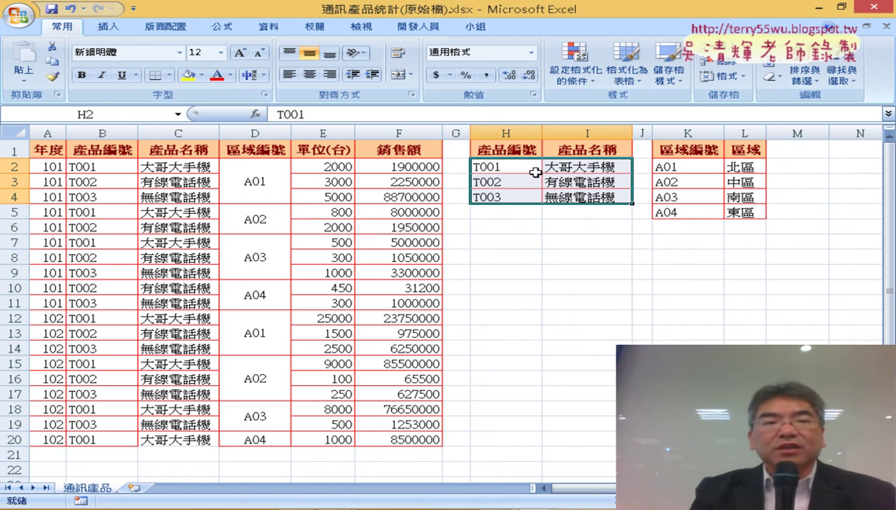
pyautogui.click(176, 117)
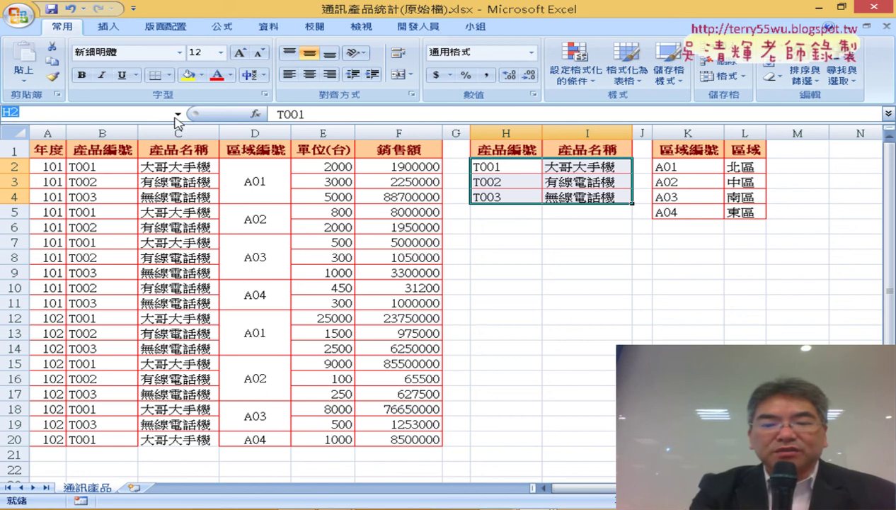
pyautogui.press('BackSpace')
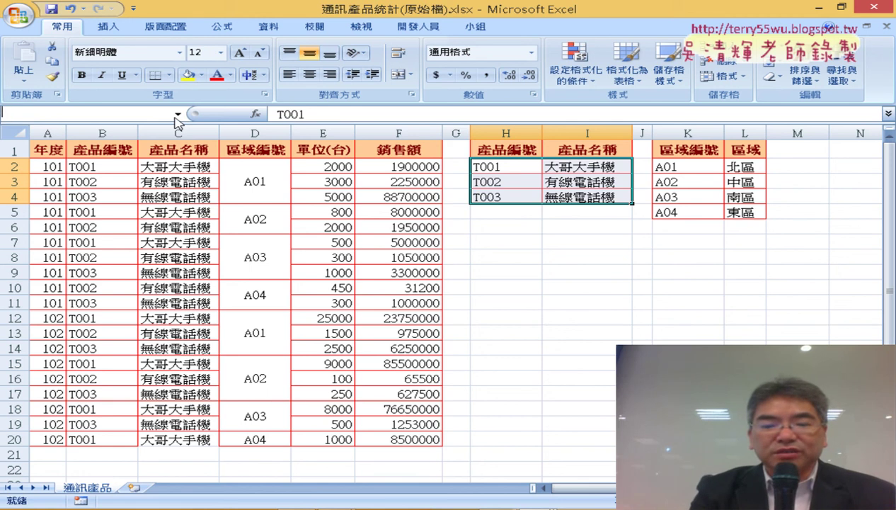
pyautogui.write('ㄔㄢ')
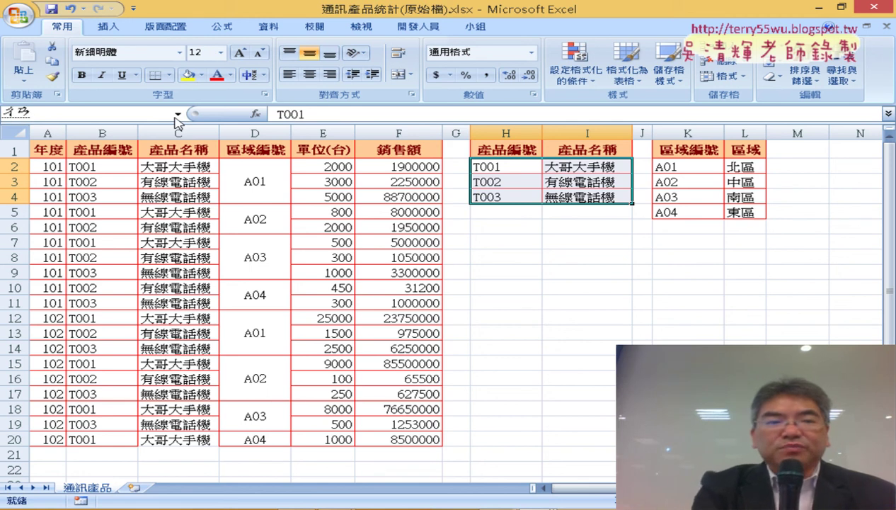
pyautogui.write('ˇ')
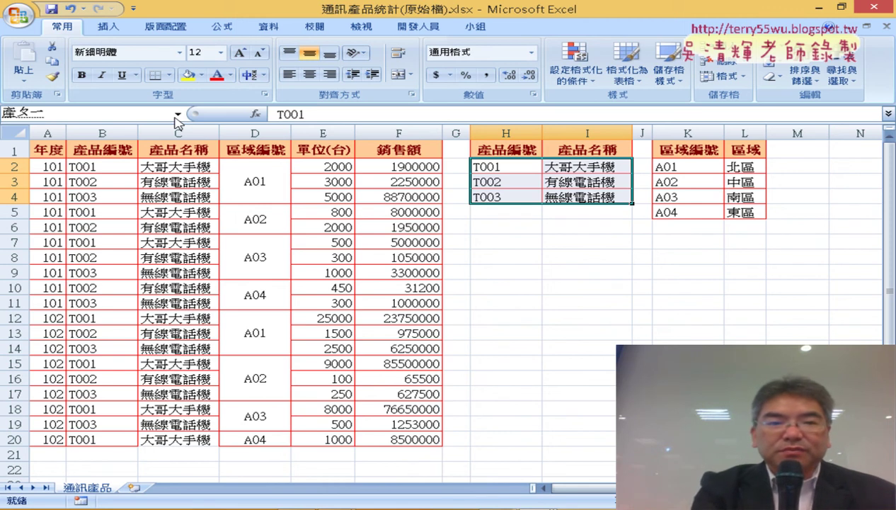
pyautogui.write('ㄣˇ')
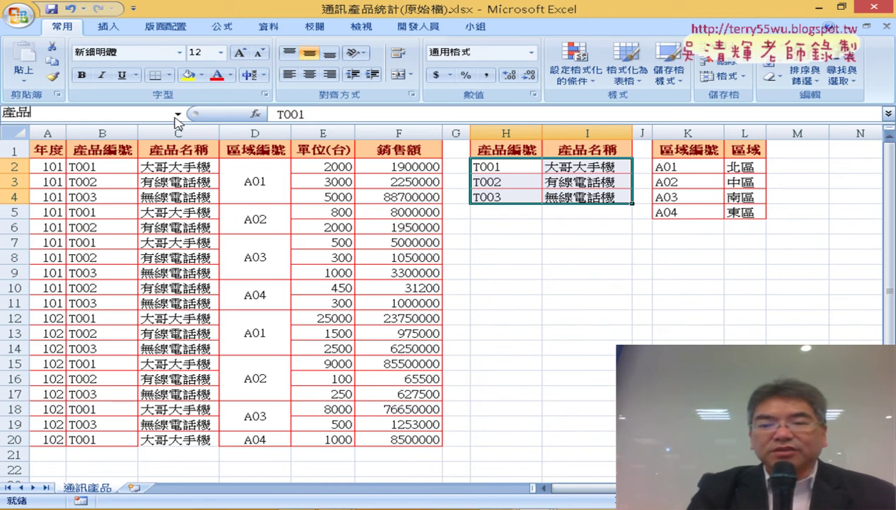
pyautogui.press('Return')
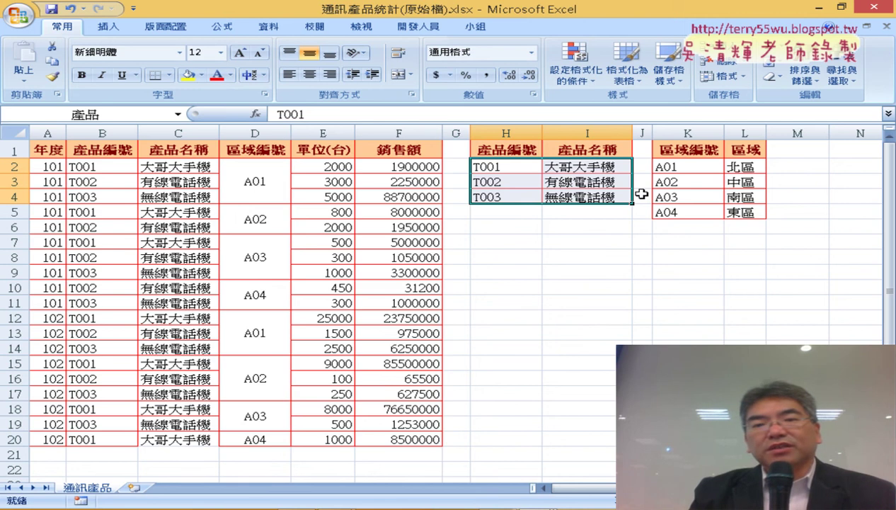
# Select K2:L5 and enter 區域 in the Name Box
pyautogui.moveTo(691, 169); pyautogui.dragTo(740, 212)
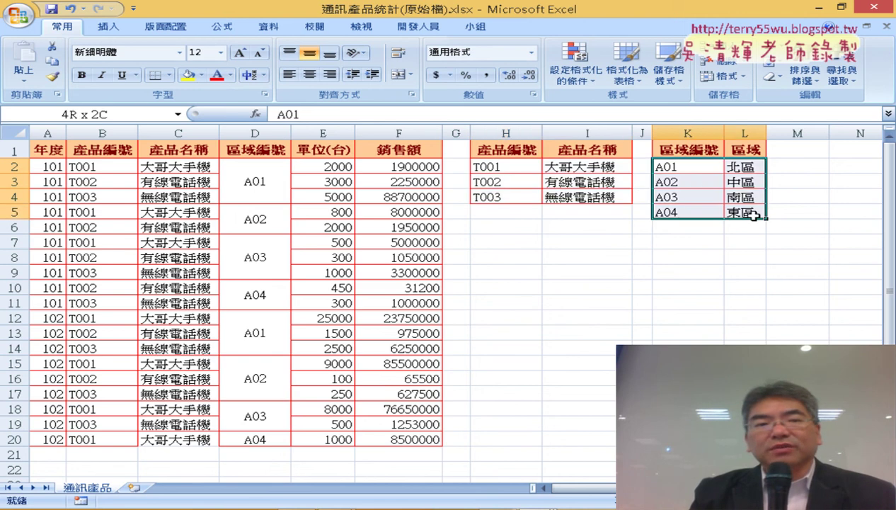
pyautogui.click(127, 112)
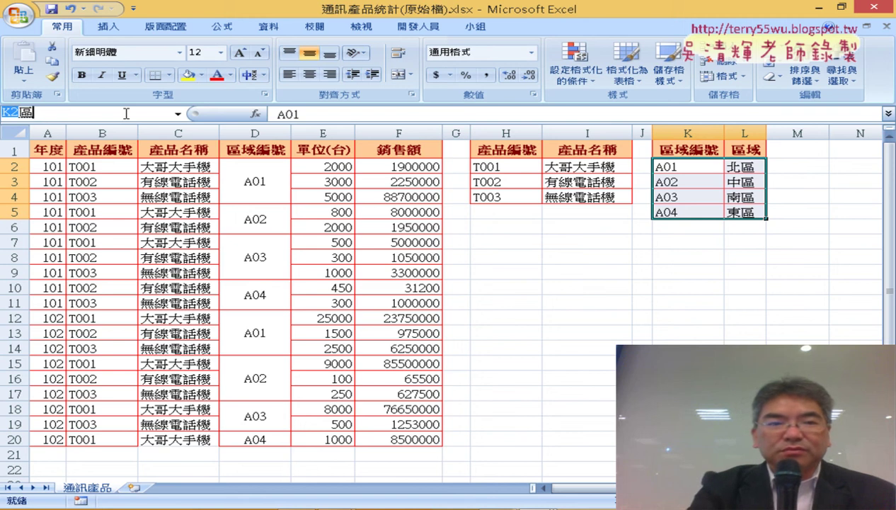
pyautogui.write('ㄩ')
pyautogui.press('Return')
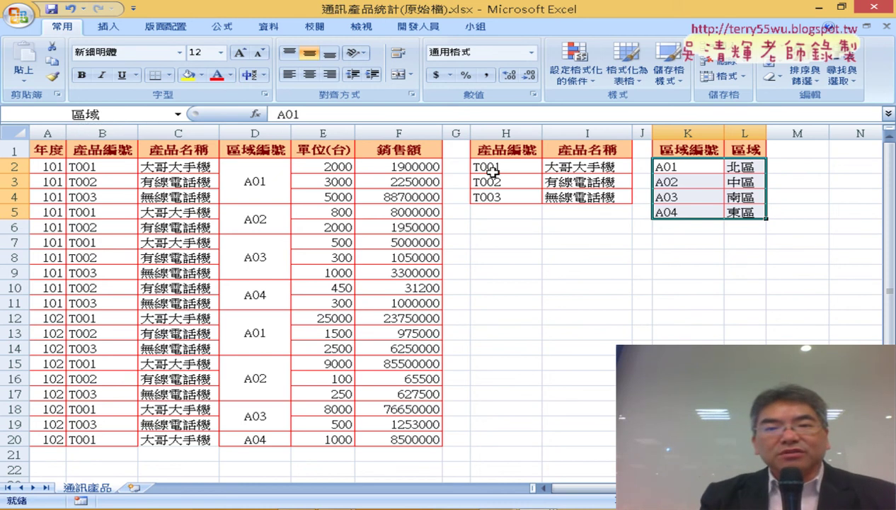
# Delete the H$2:I$4 table reference from C2's VLOOKUP arguments, leaving =VLOOKUP(B2,,2,0)
pyautogui.moveTo(492, 171); pyautogui.dragTo(561, 199)
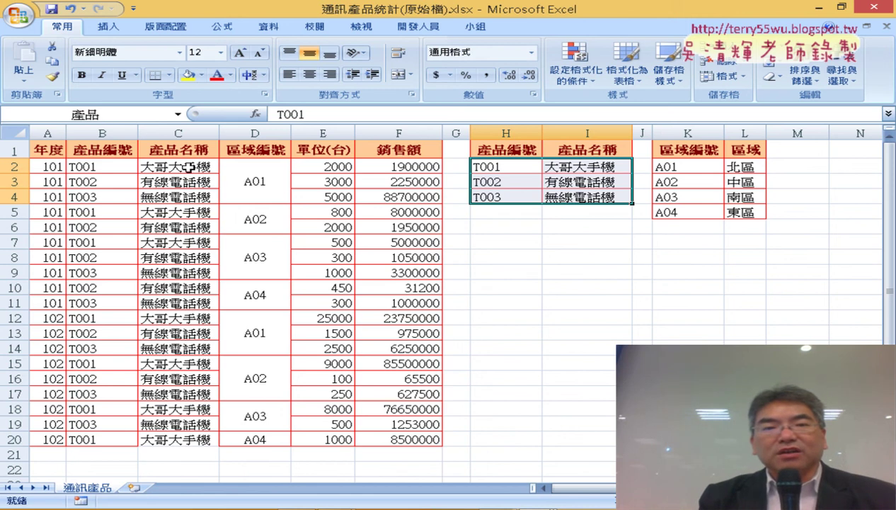
pyautogui.click(187, 167)
pyautogui.click(310, 114)
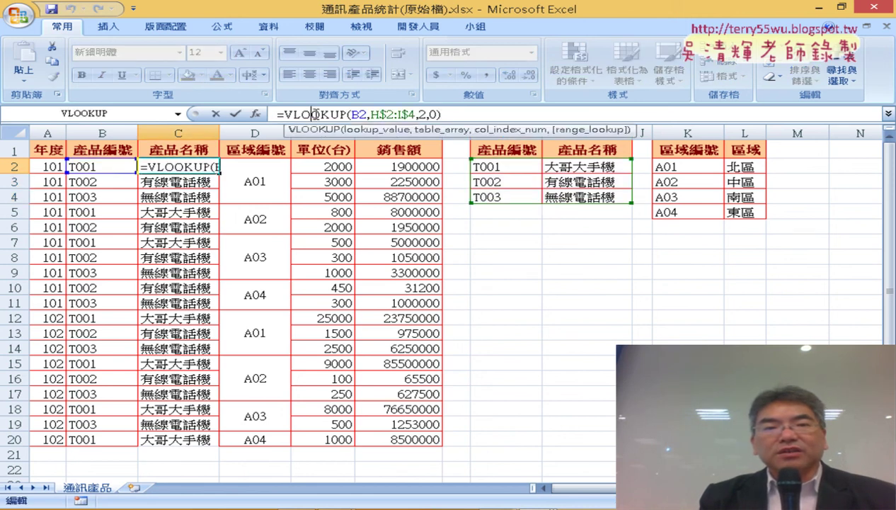
pyautogui.click(255, 114)
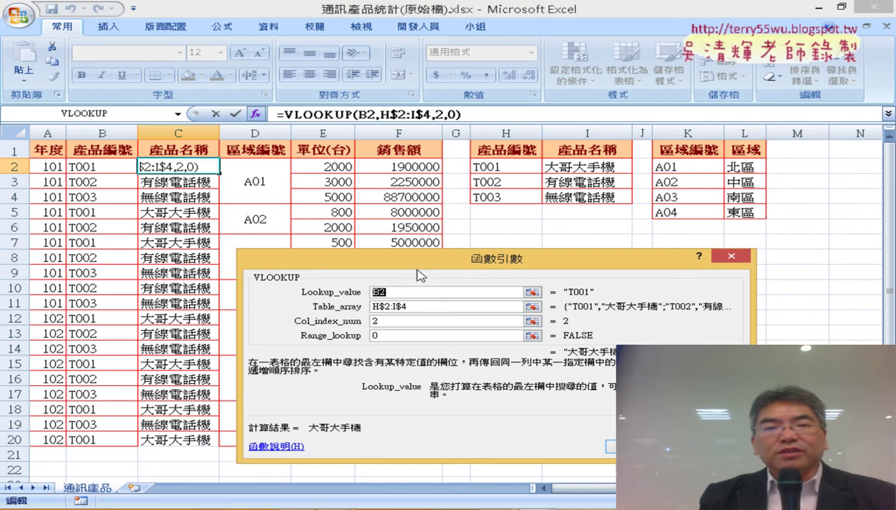
pyautogui.moveTo(418, 273); pyautogui.dragTo(394, 211)
pyautogui.click(396, 244)
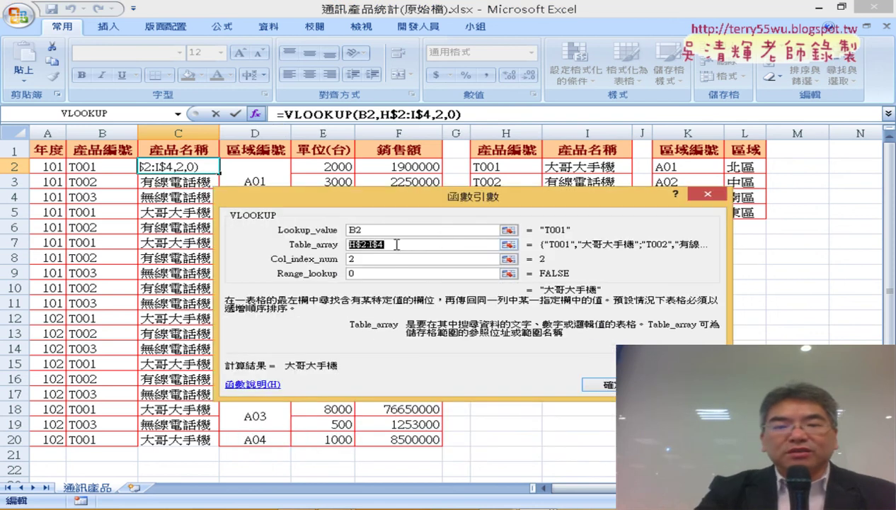
pyautogui.press('Delete')
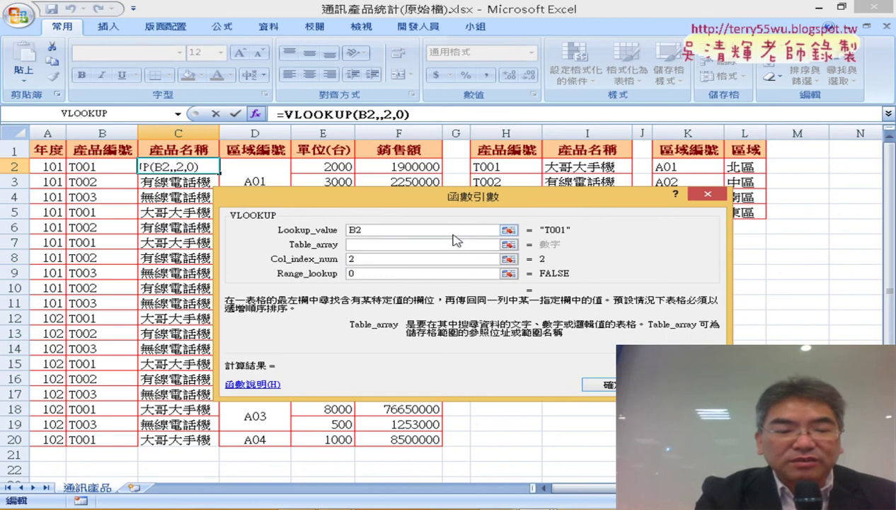
# Paste the range name 產品 as C2's table argument with F3, confirming =VLOOKUP(B2,產品,2,0)
pyautogui.press('F3')
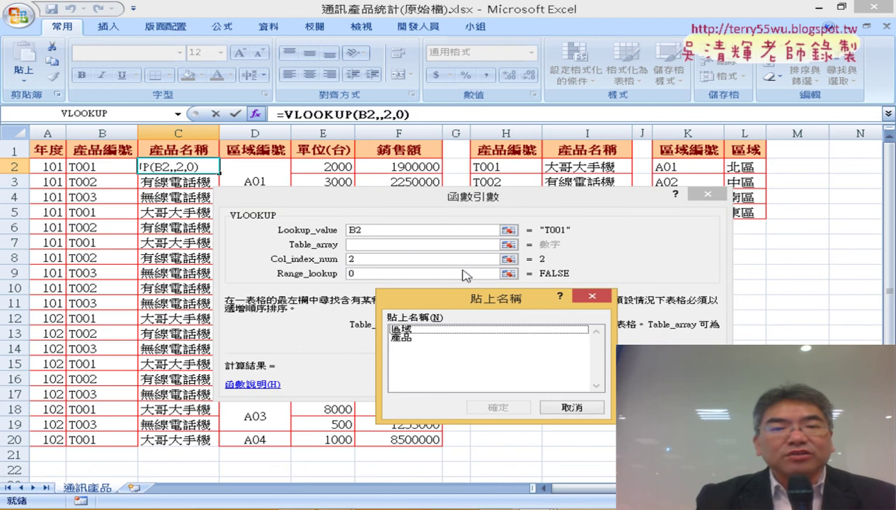
pyautogui.moveTo(480, 300); pyautogui.dragTo(437, 267)
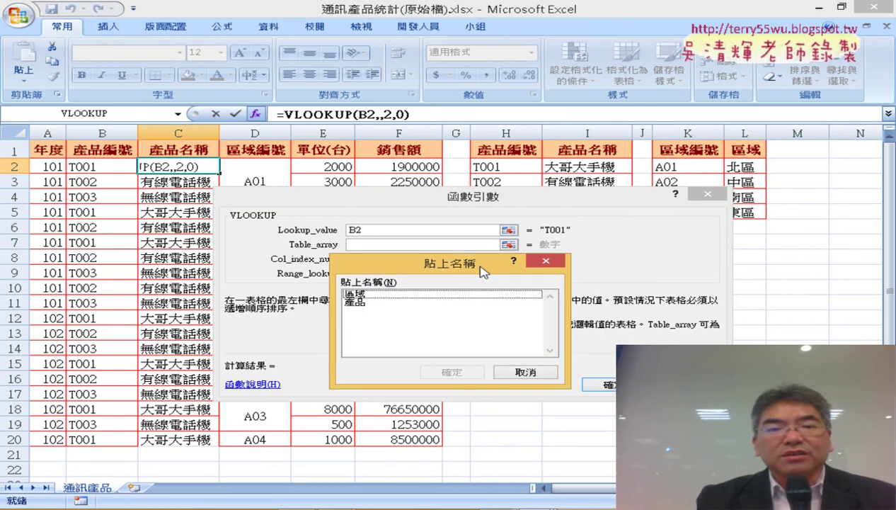
pyautogui.click(368, 301)
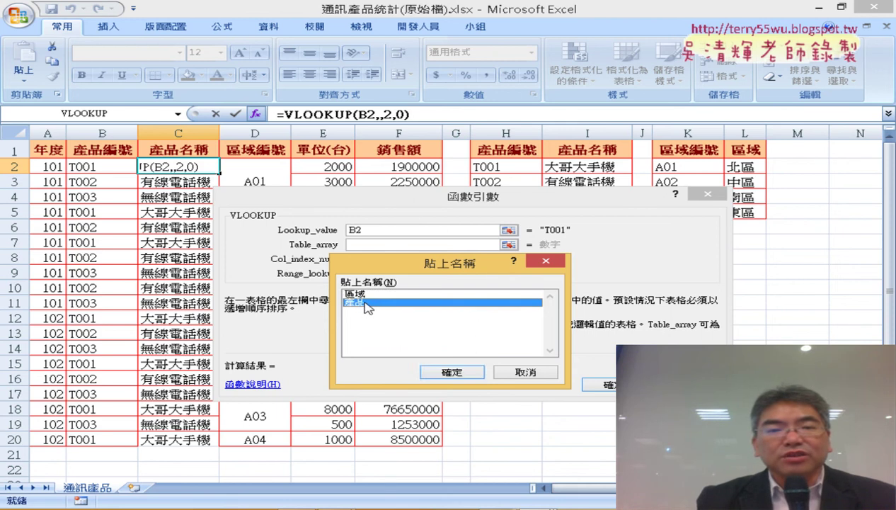
pyautogui.click(452, 372)
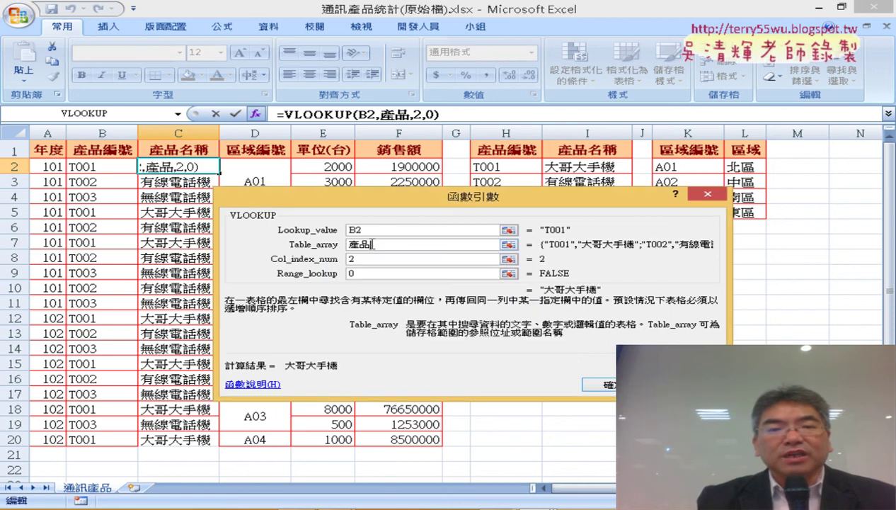
pyautogui.doubleClick(364, 244)
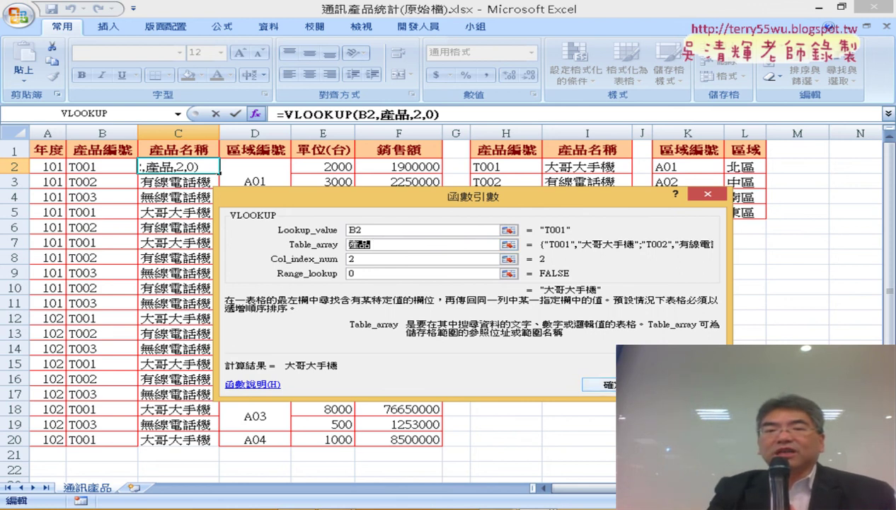
pyautogui.click(609, 385)
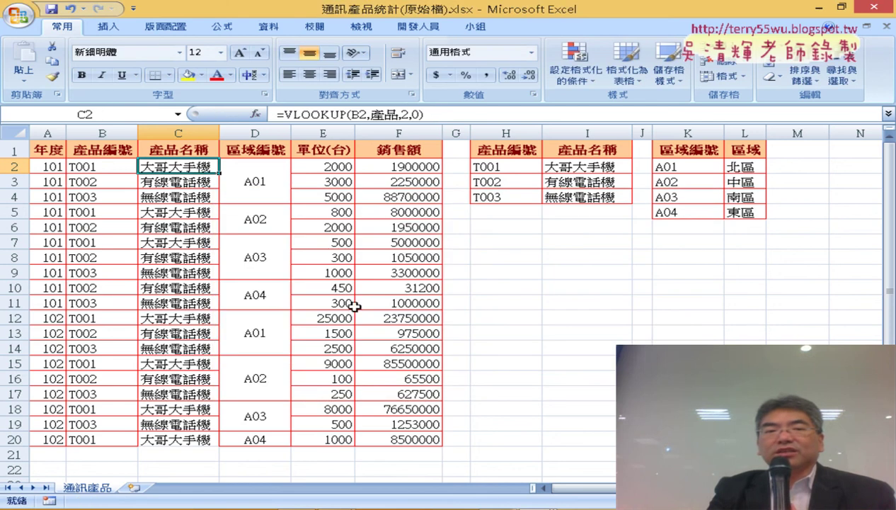
pyautogui.doubleClick(219, 172)
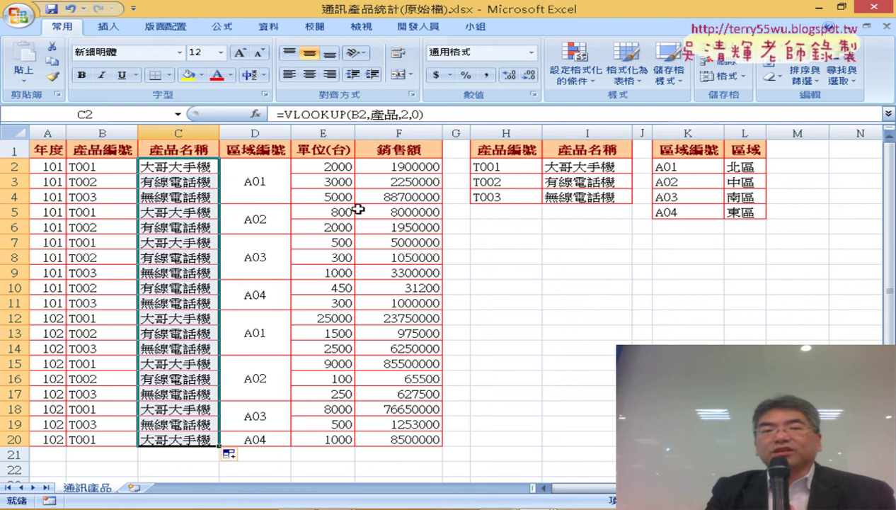
pyautogui.click(175, 164)
pyautogui.click(478, 112)
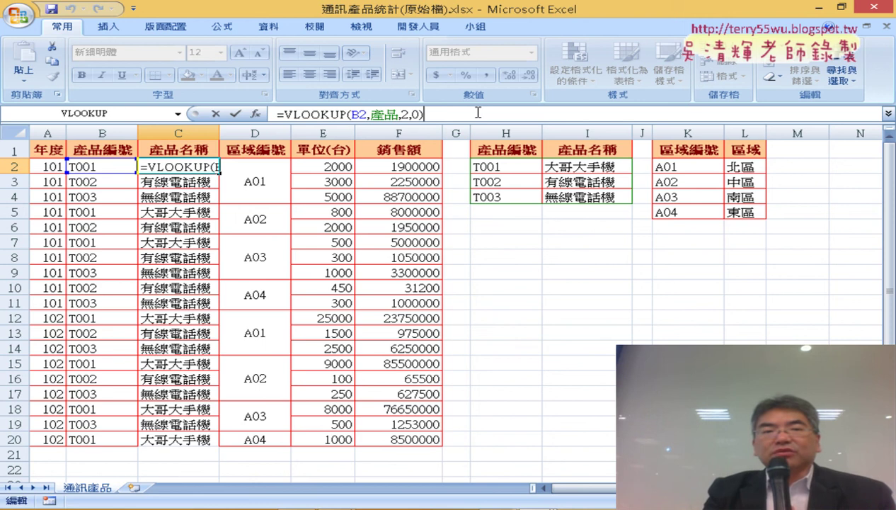
pyautogui.click(236, 114)
pyautogui.click(256, 133)
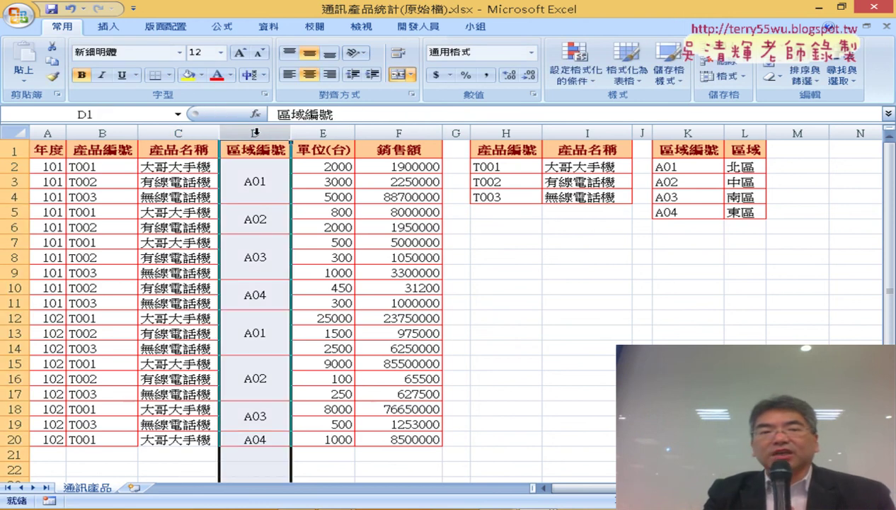
# Insert a blank column E before the 單位(台) column
pyautogui.click(328, 133)
pyautogui.rightClick(328, 133)
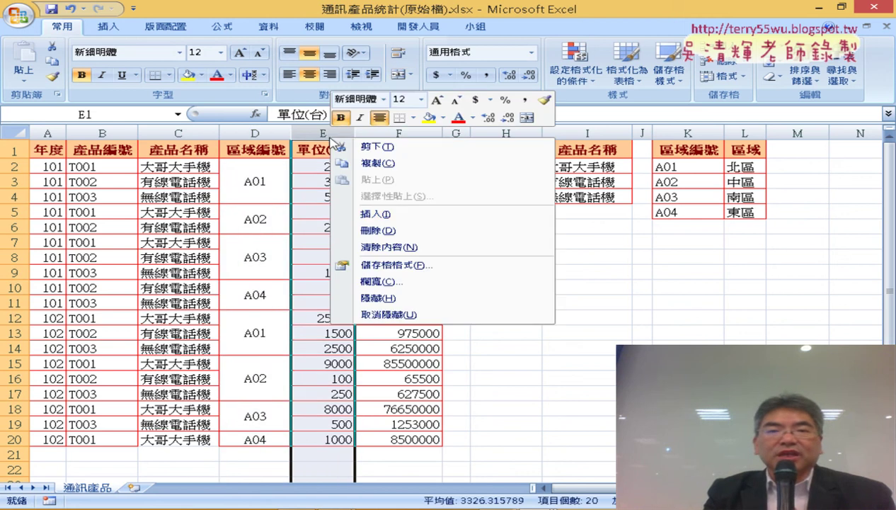
pyautogui.click(375, 214)
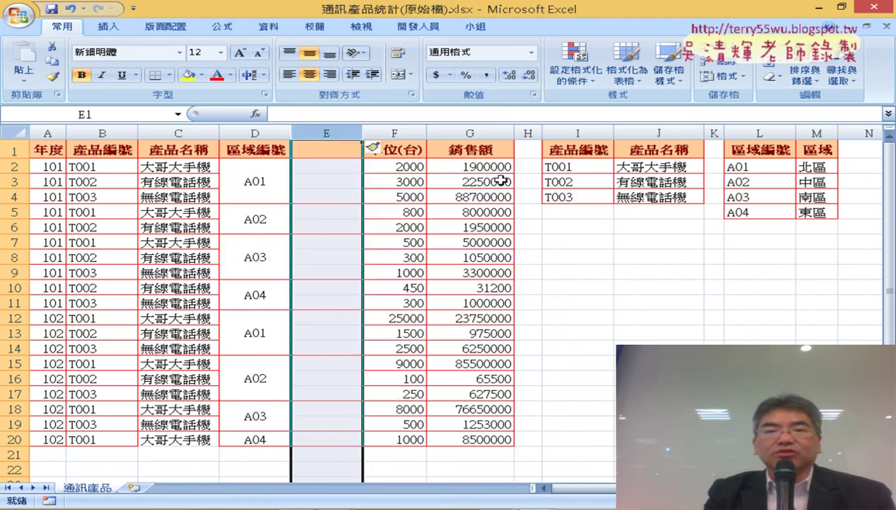
# Copy the 區域 header from M1 into E1, then select E2 for a formula
pyautogui.click(821, 150)
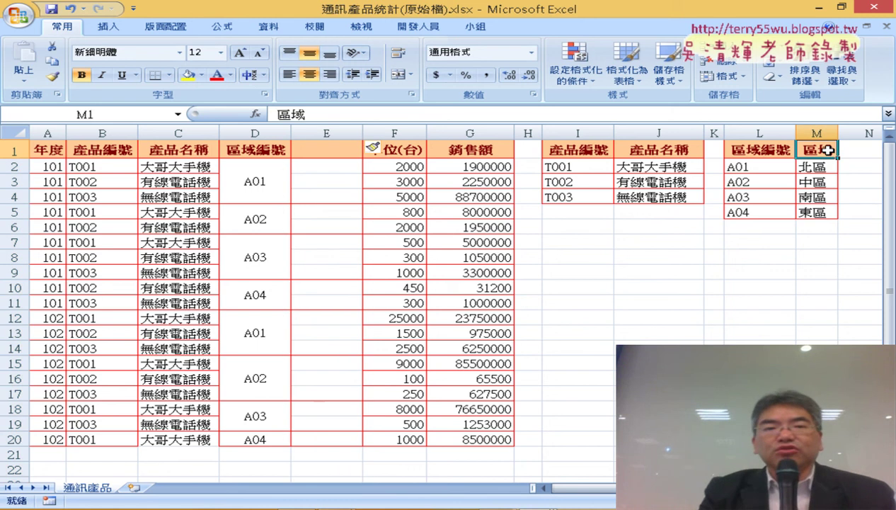
pyautogui.hotkey('ctrl', 'c')
pyautogui.click(322, 149)
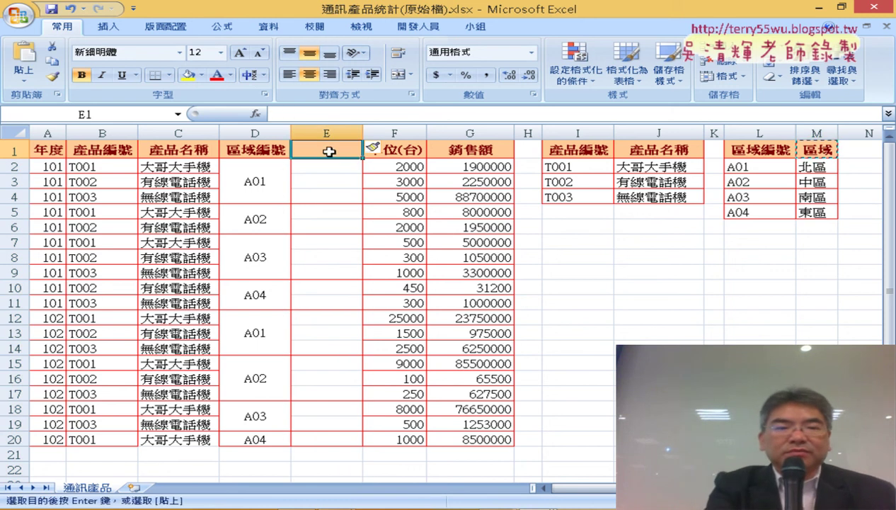
pyautogui.hotkey('ctrl', 'v')
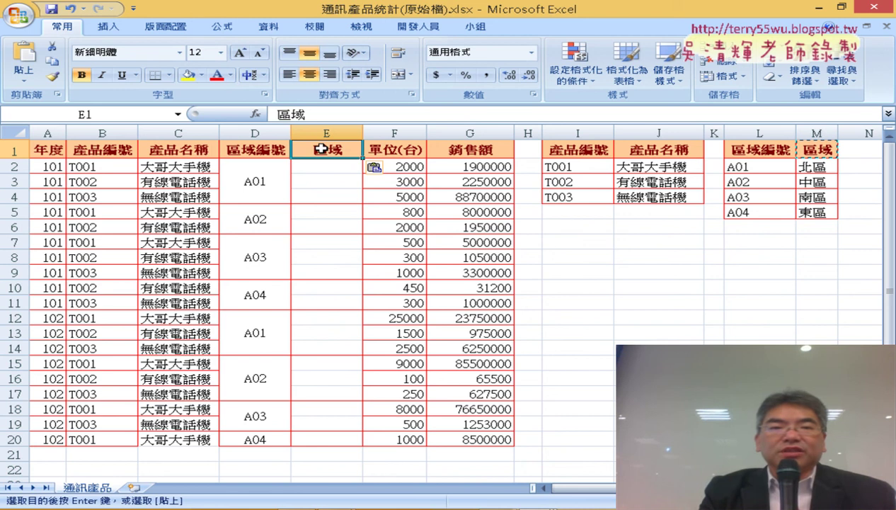
pyautogui.click(347, 168)
pyautogui.click(258, 176)
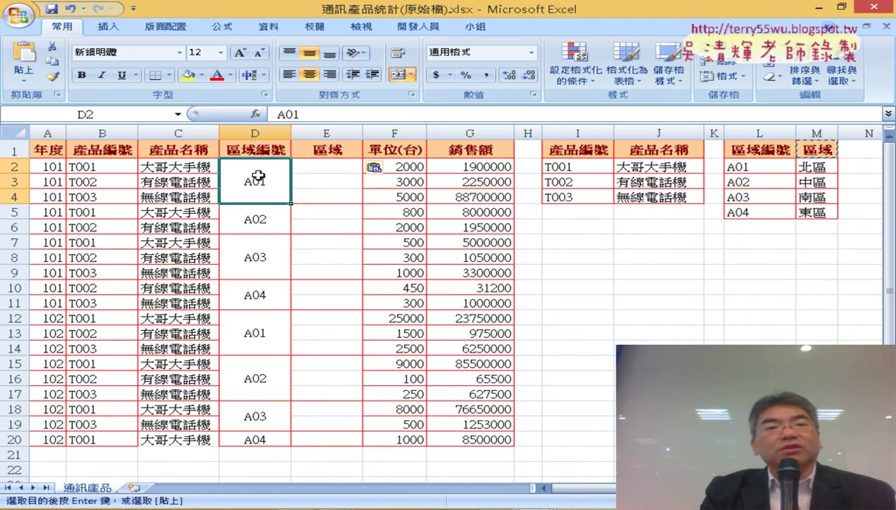
pyautogui.click(320, 166)
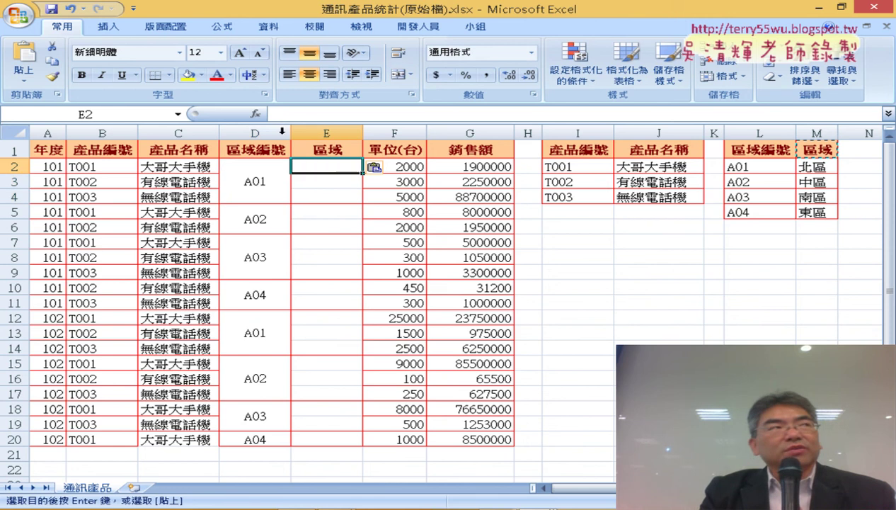
# Start a VLOOKUP in E2 with D2 as its lookup value
pyautogui.click(257, 114)
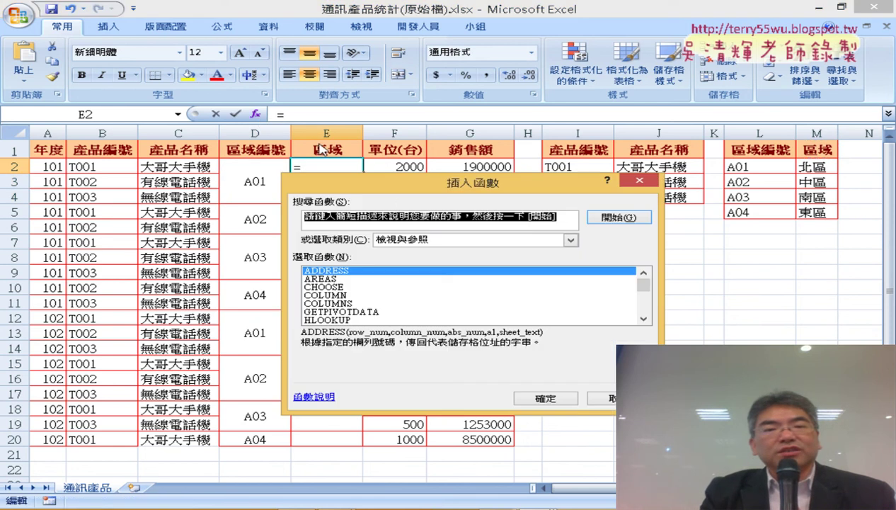
pyautogui.moveTo(650, 294); pyautogui.dragTo(646, 315)
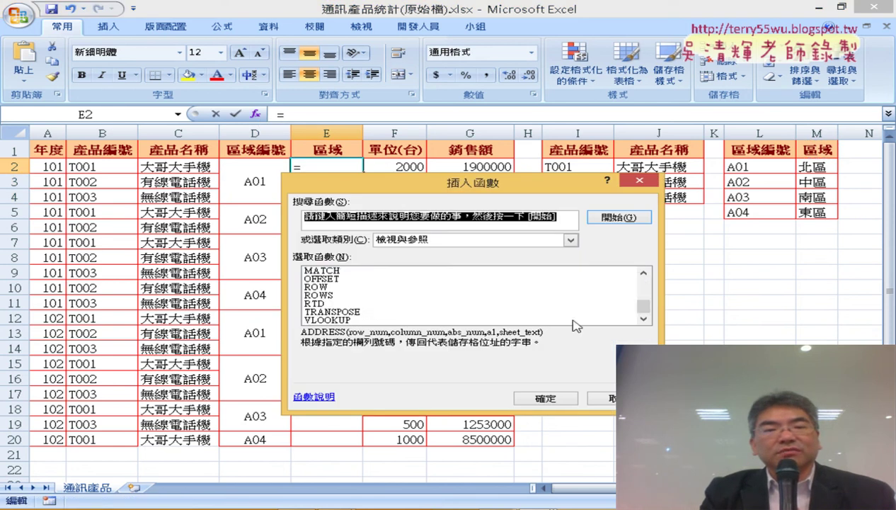
pyautogui.doubleClick(366, 319)
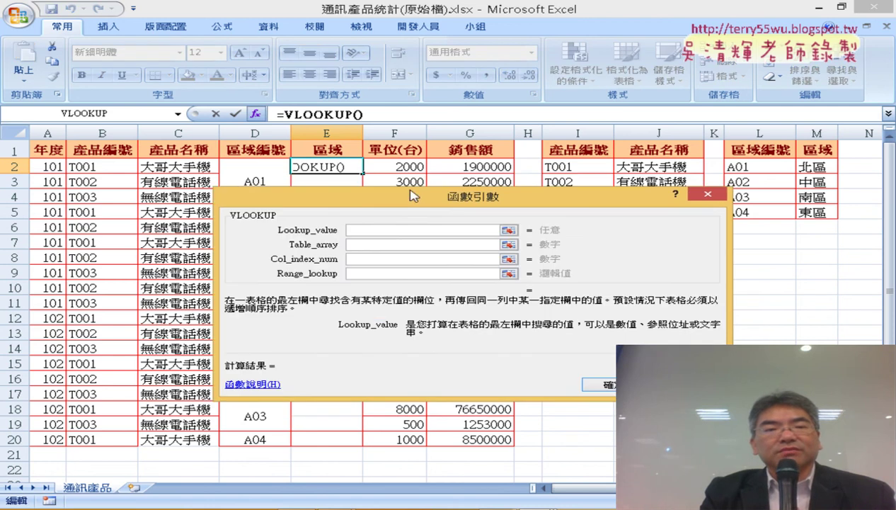
pyautogui.moveTo(408, 194); pyautogui.dragTo(452, 237)
pyautogui.click(257, 178)
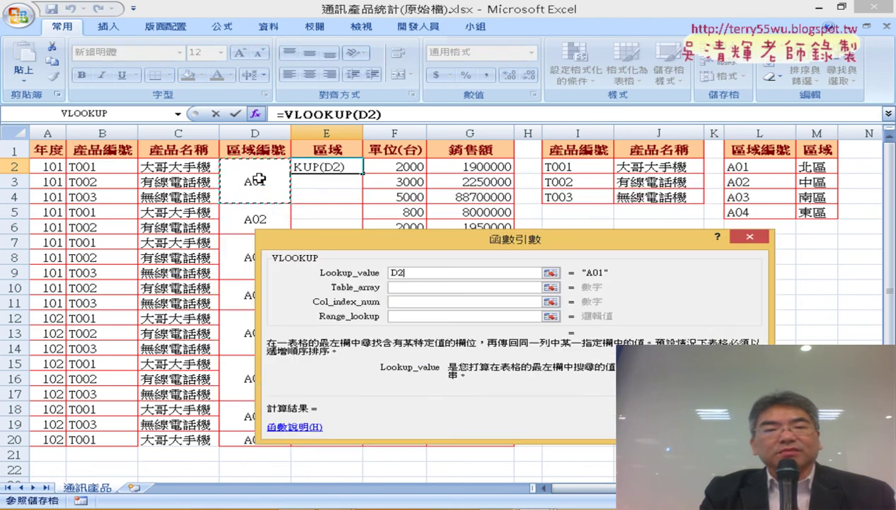
# Set the table to the range name 區域, column index 2 and match type 0
pyautogui.click(429, 287)
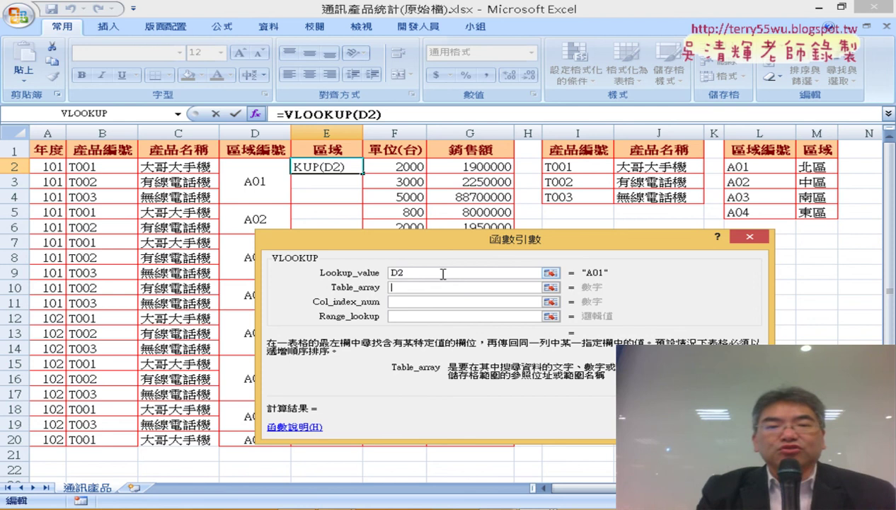
pyautogui.press('F3')
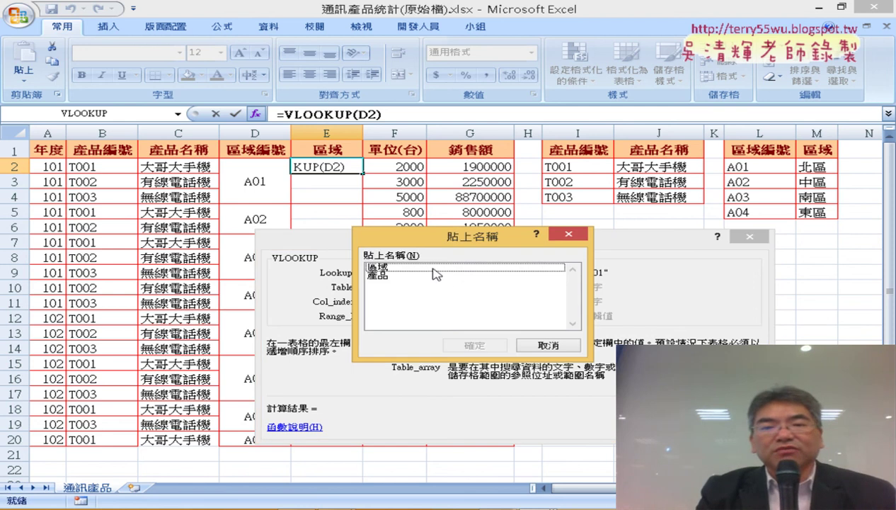
pyautogui.doubleClick(432, 268)
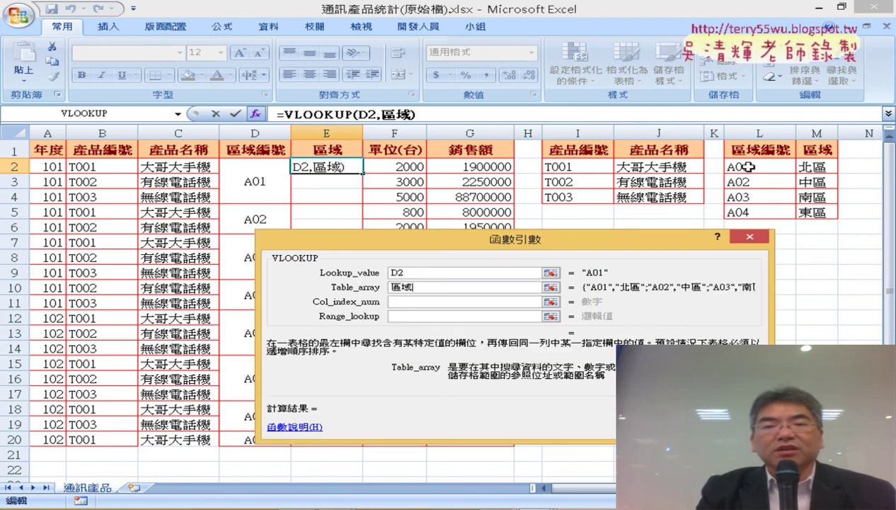
pyautogui.click(409, 301)
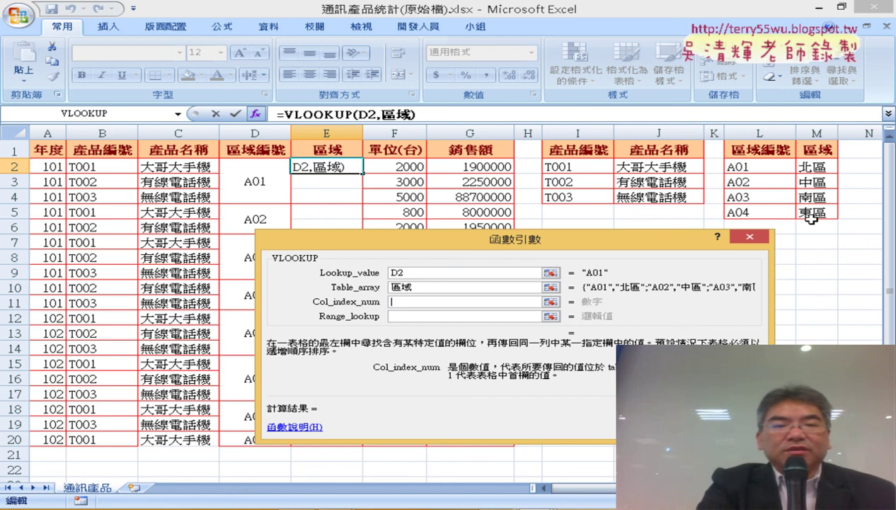
pyautogui.write('2')
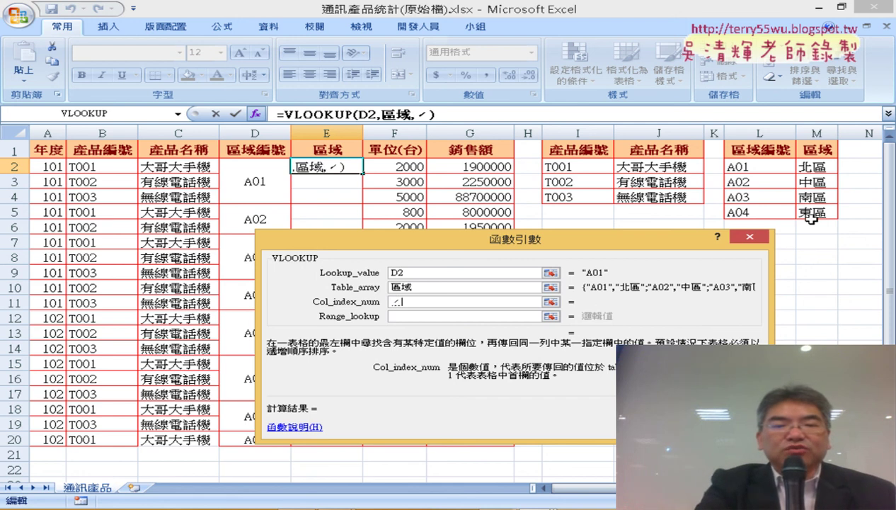
pyautogui.press('BackSpace')
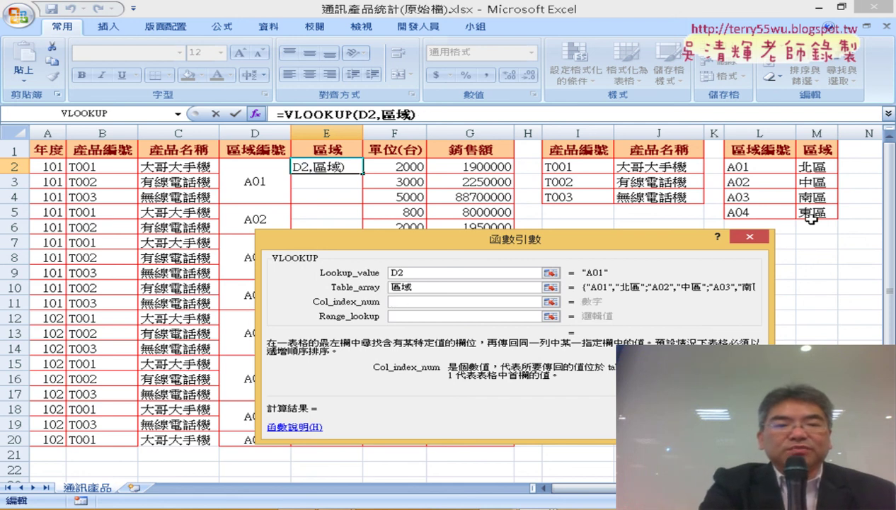
pyautogui.write('2')
pyautogui.press('Tab')
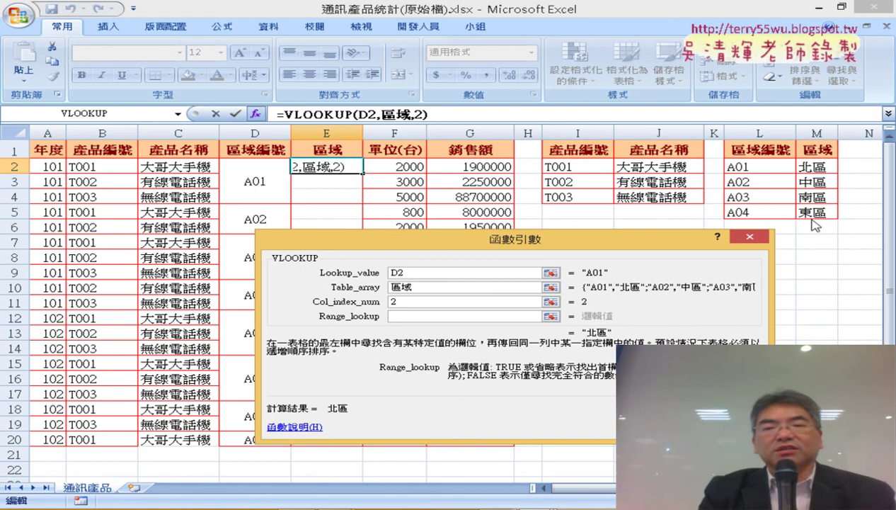
pyautogui.write('0')
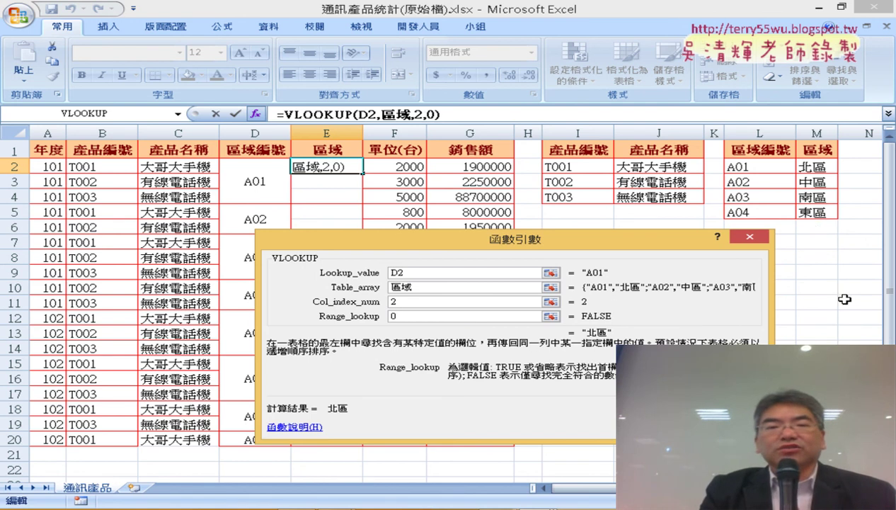
# Confirm =VLOOKUP(D2,區域,2,0) in E2 and fill it down to E20
pyautogui.click(681, 429)
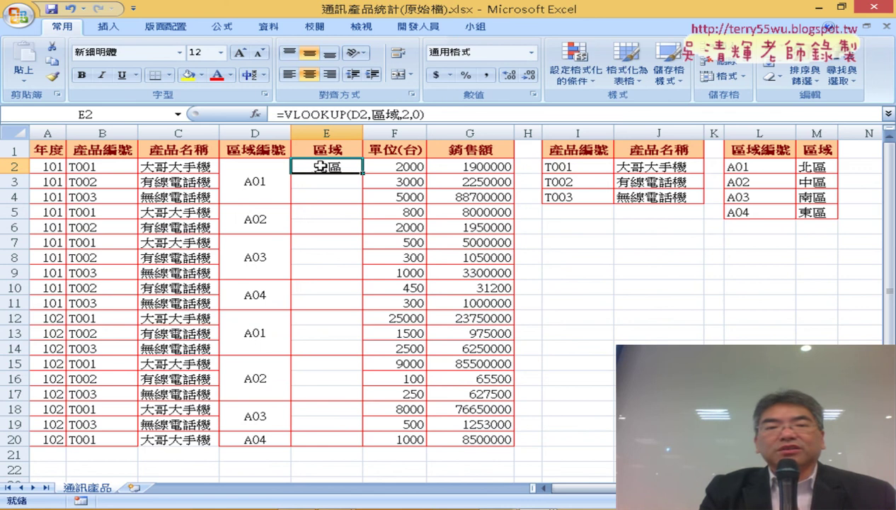
pyautogui.moveTo(362, 175); pyautogui.dragTo(345, 443)
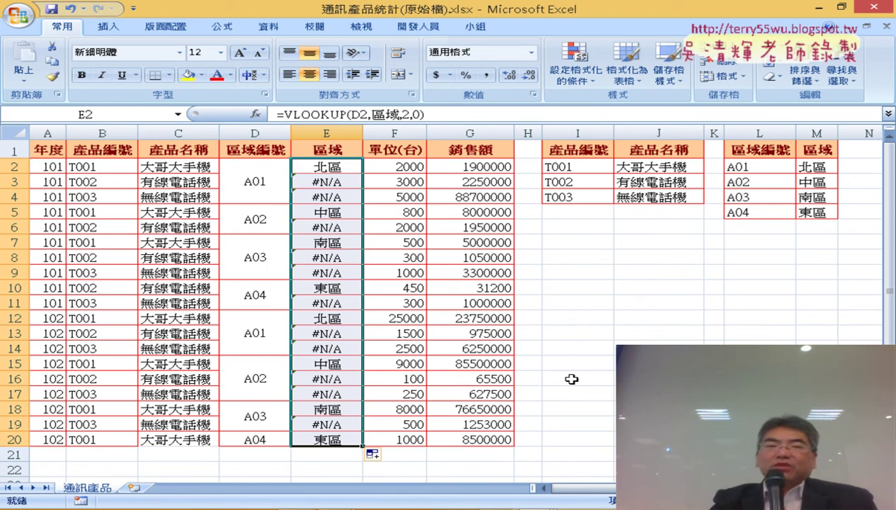
# Unmerge the region code cells D2:D20 using the 跨欄置中 button
pyautogui.click(257, 185)
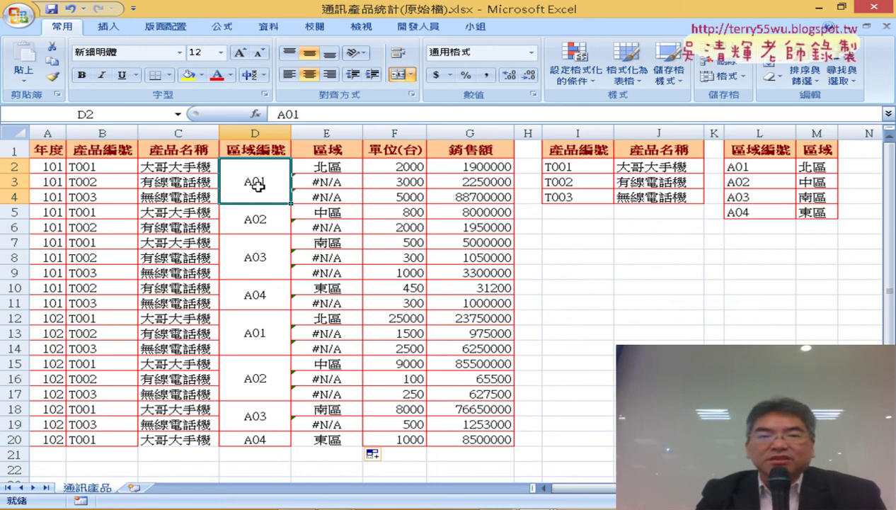
pyautogui.moveTo(260, 193)
pyautogui.mouseDown()
pyautogui.moveTo(299, 419)
pyautogui.moveTo(245, 433)
pyautogui.mouseUp()
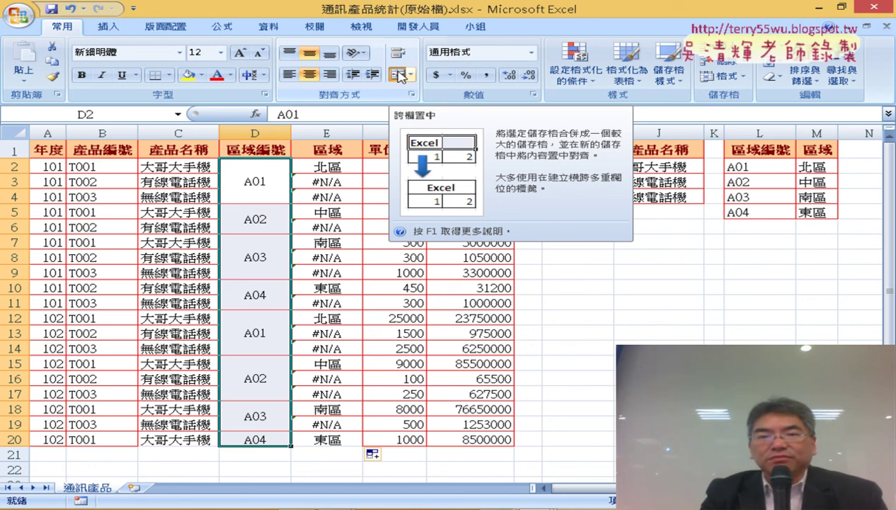
pyautogui.click(398, 75)
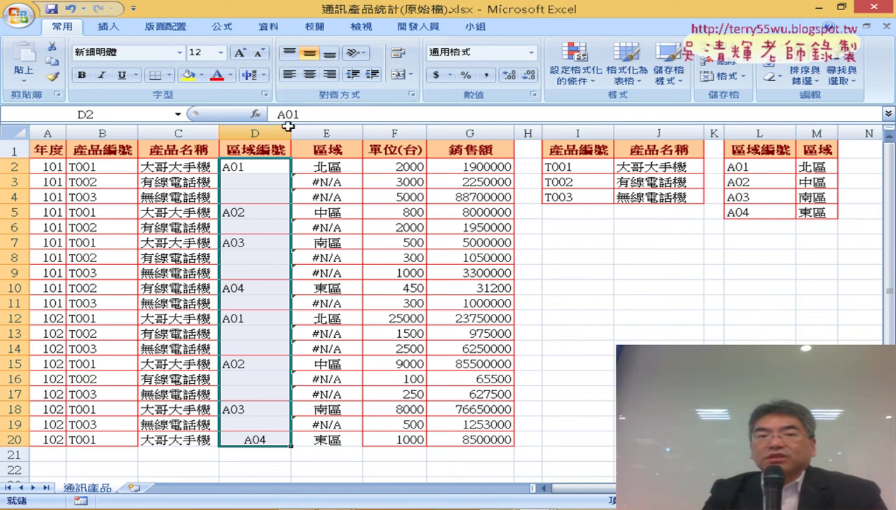
# Copy A01 from D2 into D3:D4, undoing an incrementing fill, so E3:E4 show 北區
pyautogui.click(331, 179)
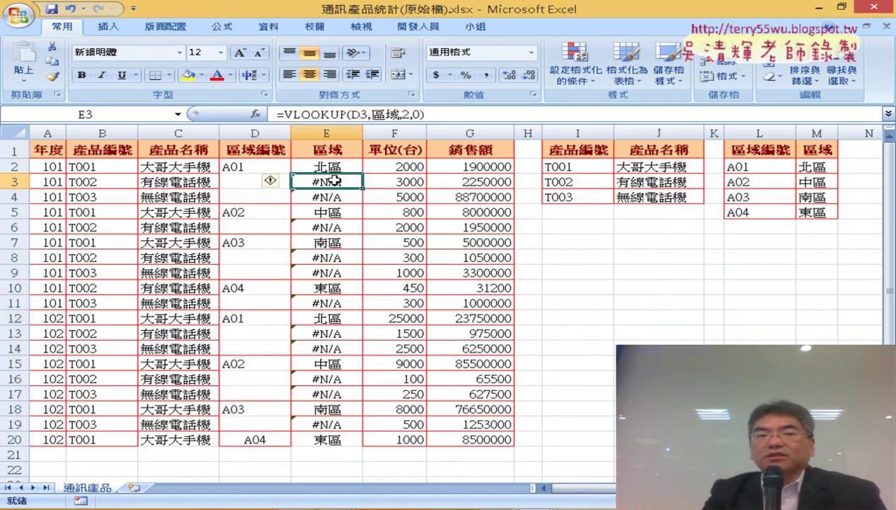
pyautogui.click(241, 184)
pyautogui.moveTo(240, 184); pyautogui.dragTo(240, 192)
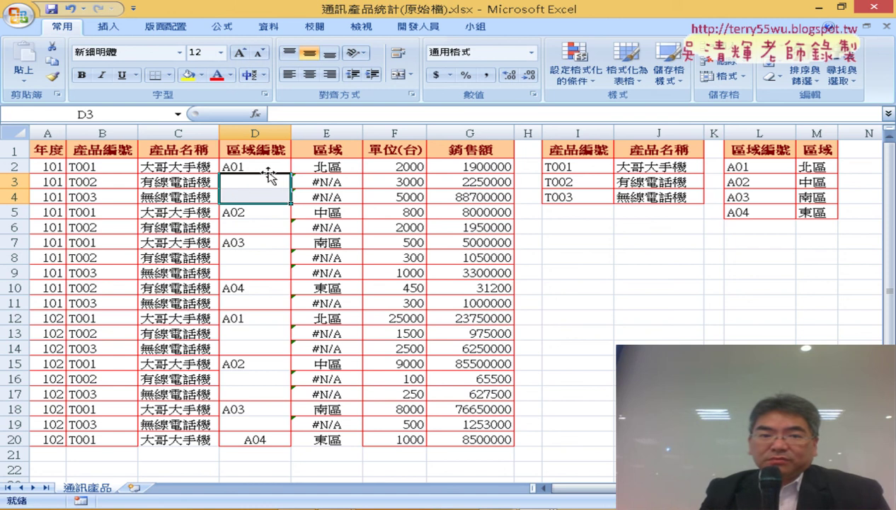
pyautogui.click(273, 168)
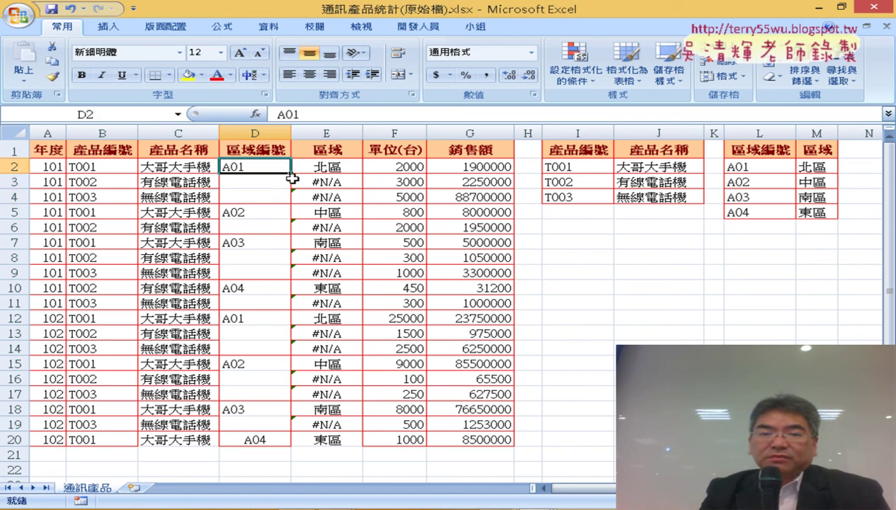
pyautogui.moveTo(291, 174); pyautogui.dragTo(292, 204)
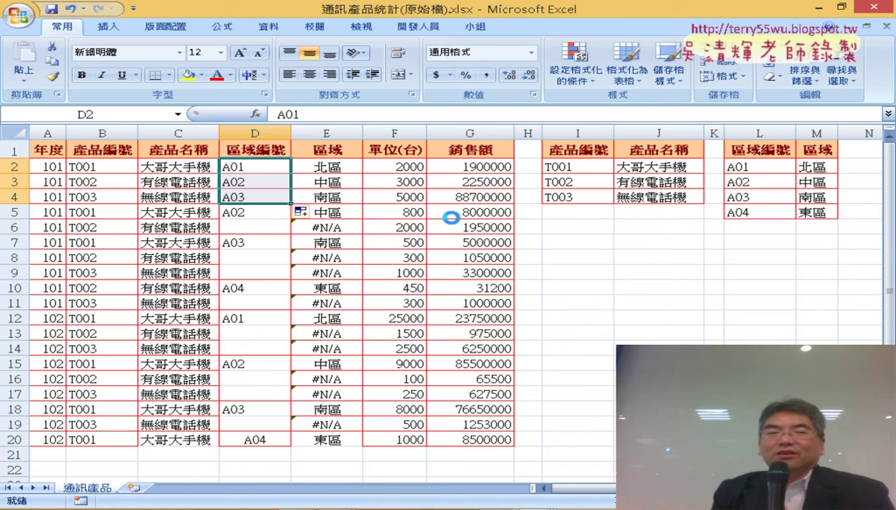
pyautogui.hotkey('ctrl', 'z')
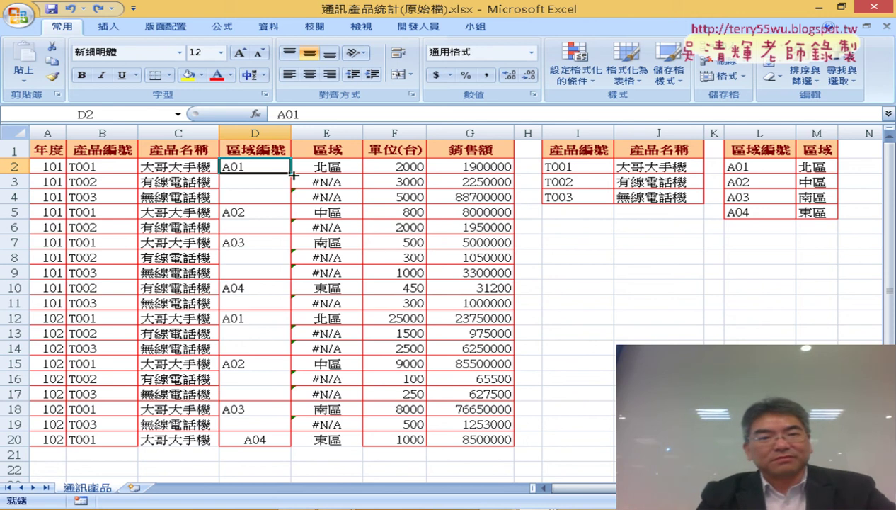
pyautogui.moveTo(293, 174); pyautogui.dragTo(292, 204)
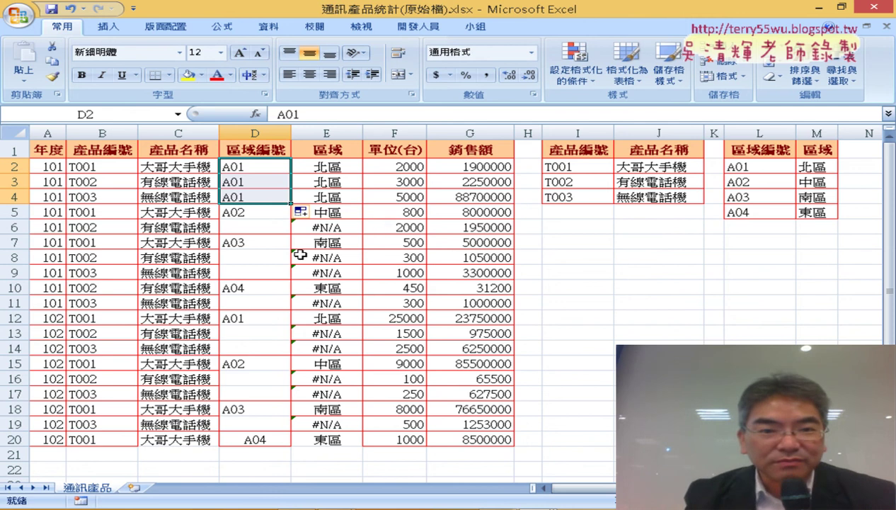
# Fill the blank codes below A02, A03, A04, A01 and A03 down column D
pyautogui.click(267, 212)
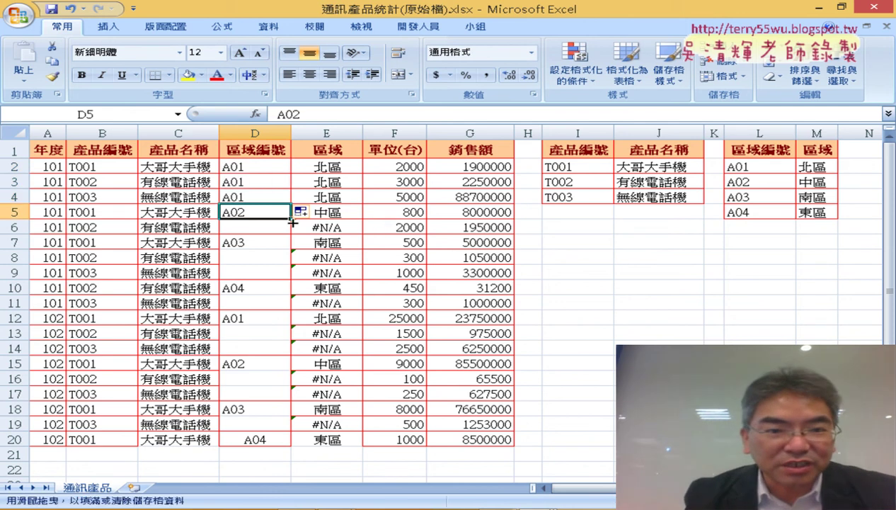
pyautogui.moveTo(292, 222); pyautogui.dragTo(287, 397)
pyautogui.click(285, 248)
pyautogui.click(285, 292)
pyautogui.click(276, 318)
pyautogui.click(262, 363)
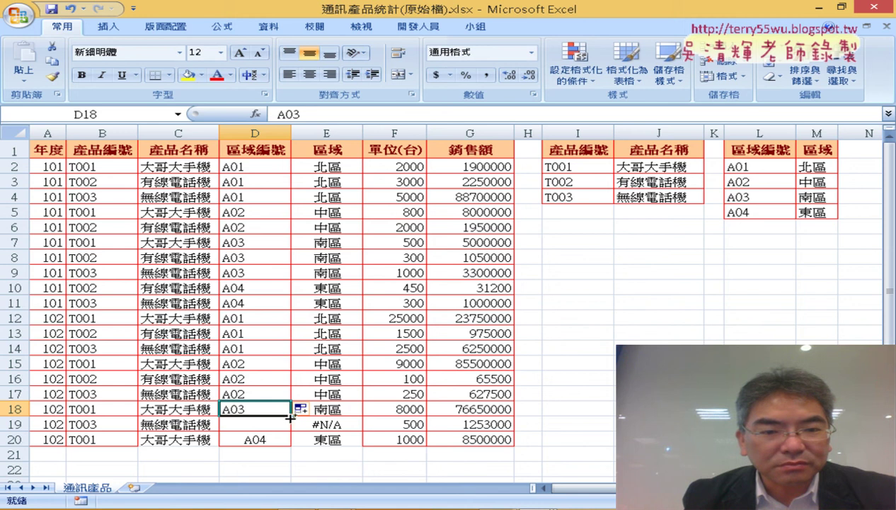
pyautogui.moveTo(290, 418); pyautogui.dragTo(288, 428)
# Centre all region codes in D2:D20
pyautogui.click(273, 440)
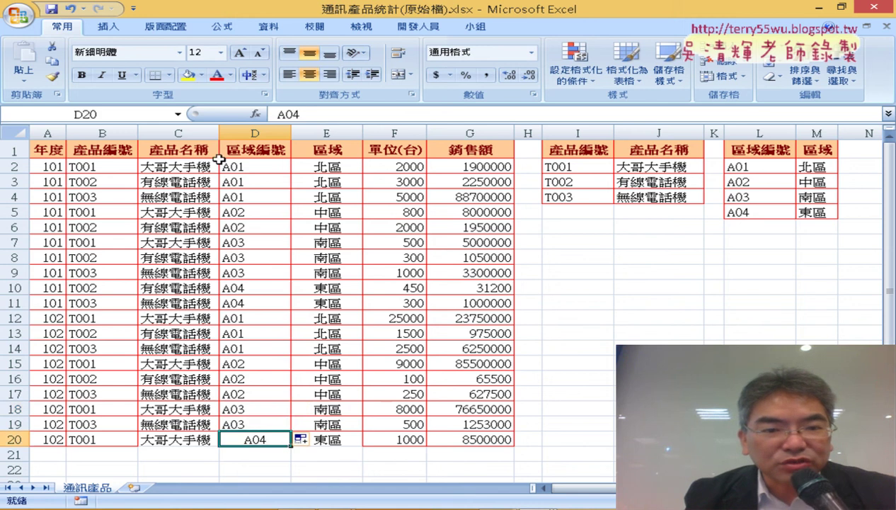
pyautogui.moveTo(259, 164); pyautogui.dragTo(255, 434)
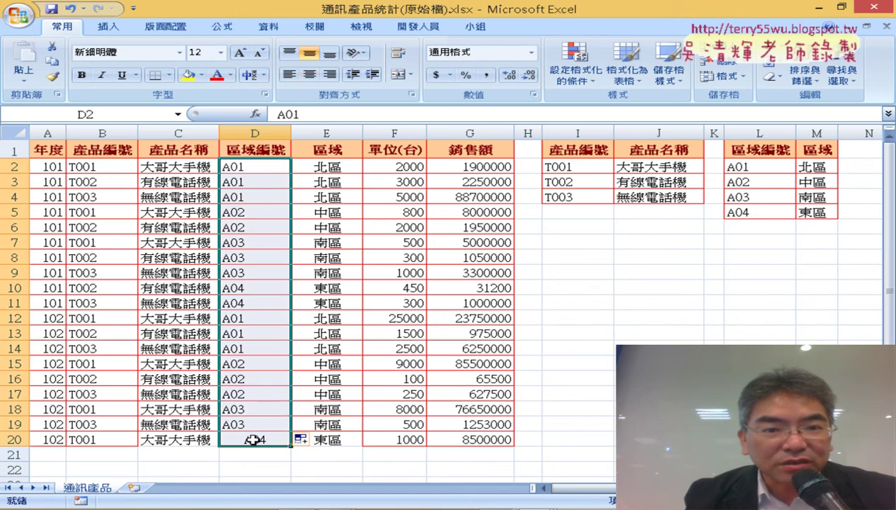
pyautogui.click(309, 74)
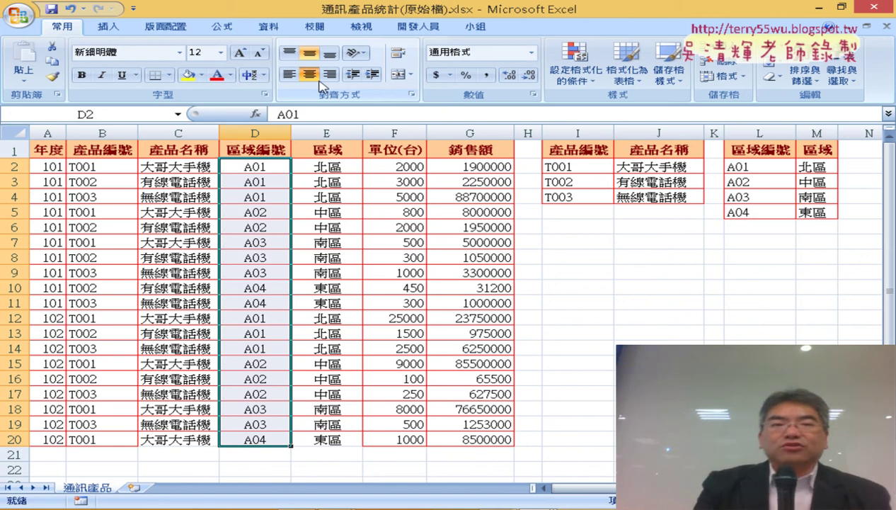
# Select column E, then switch to the PowerPoint pivot table deck at slide 37
pyautogui.click(326, 133)
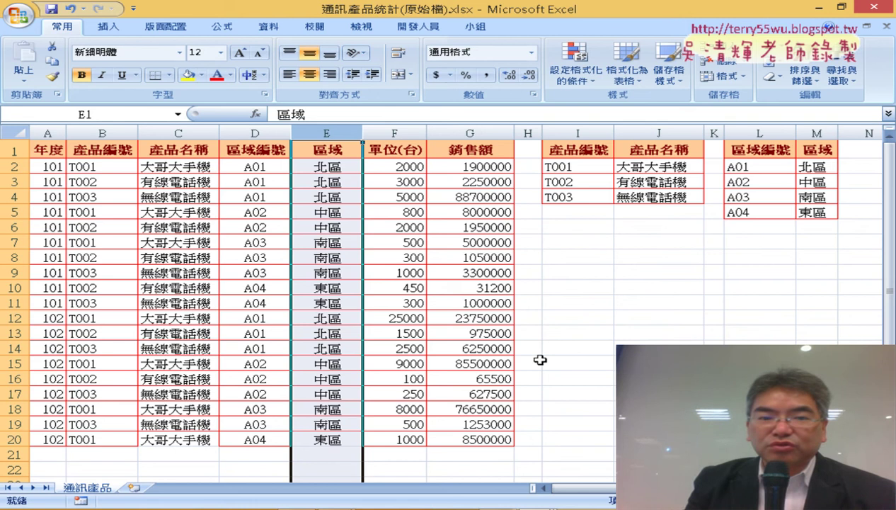
pyautogui.hotkey('alt', 'Tab')
# Scroll from slide 37 ahead to slide 39, 將編號改為名稱
pyautogui.scroll(-2, 454, 342)
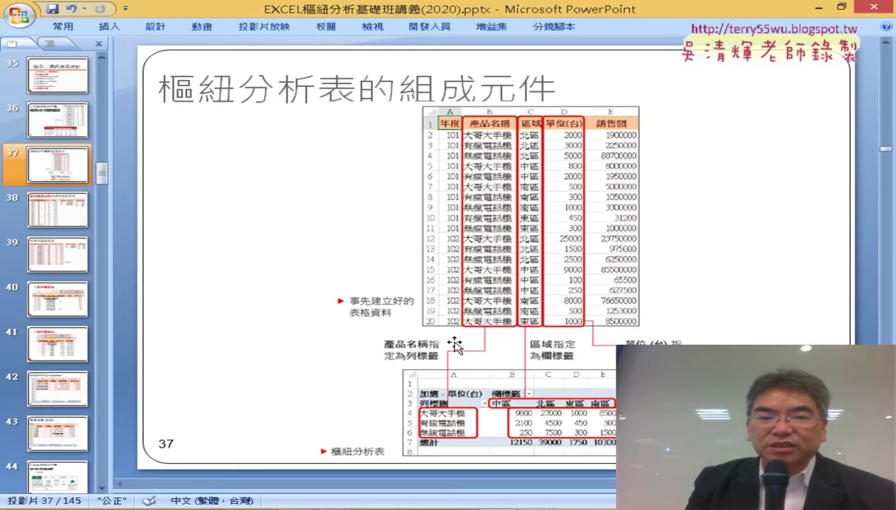
pyautogui.scroll(-1, 454, 342)
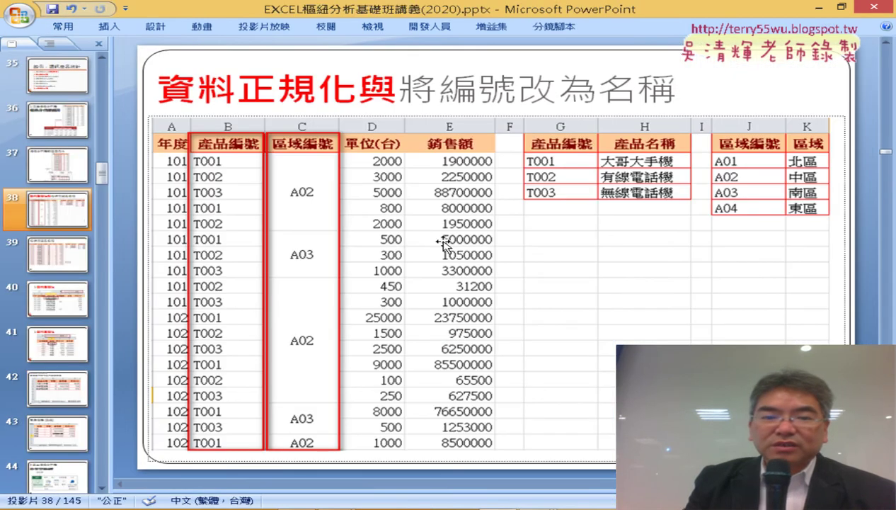
pyautogui.scroll(-1, 442, 245)
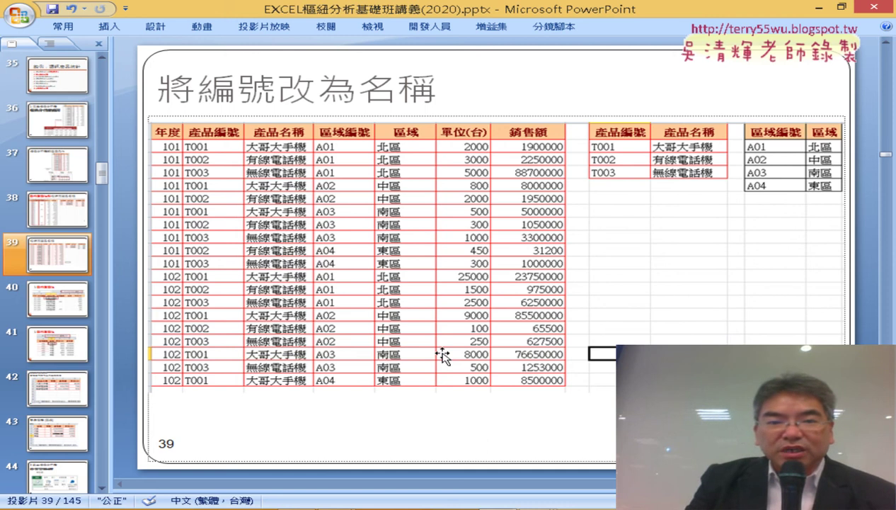
# Scroll the slides down to slide 63, glancing back at 62, to show the units-by-product pivot table
pyautogui.scroll(-2, 453, 317)
pyautogui.scroll(-2, 453, 317)
pyautogui.scroll(-2, 453, 317)
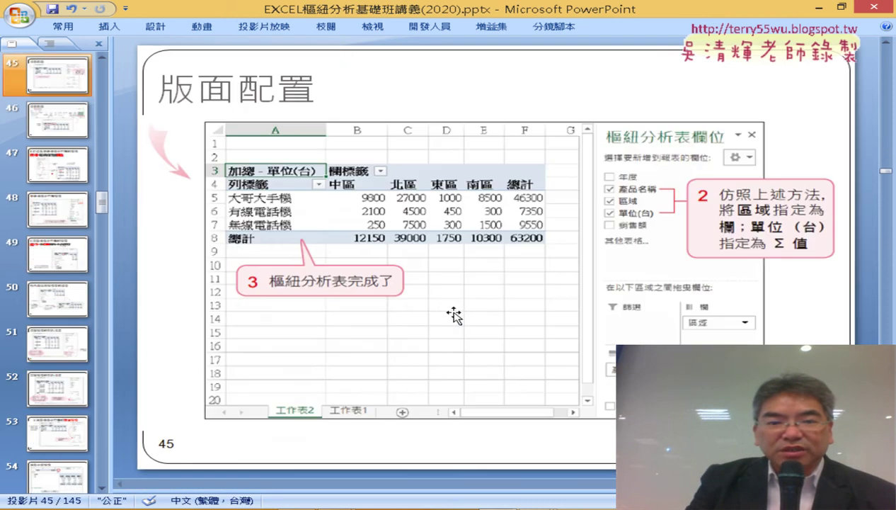
pyautogui.scroll(-2, 454, 317)
pyautogui.scroll(-4, 454, 318)
pyautogui.scroll(-2, 454, 315)
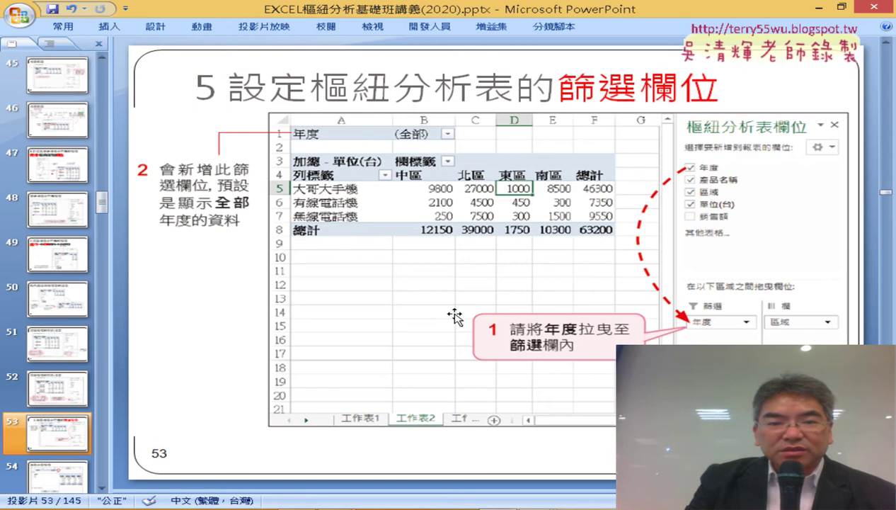
pyautogui.scroll(-2, 454, 315)
pyautogui.scroll(-1, 454, 313)
pyautogui.scroll(-2, 453, 315)
pyautogui.scroll(-1, 453, 315)
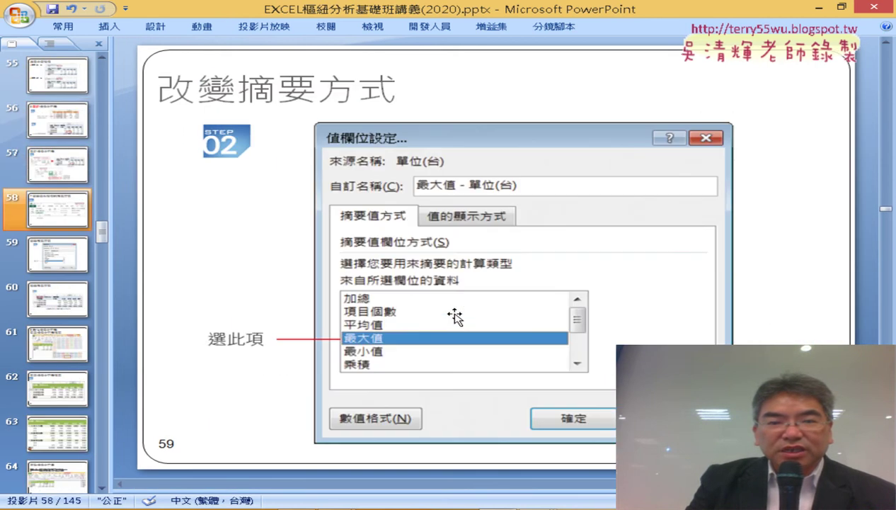
pyautogui.scroll(-1, 455, 317)
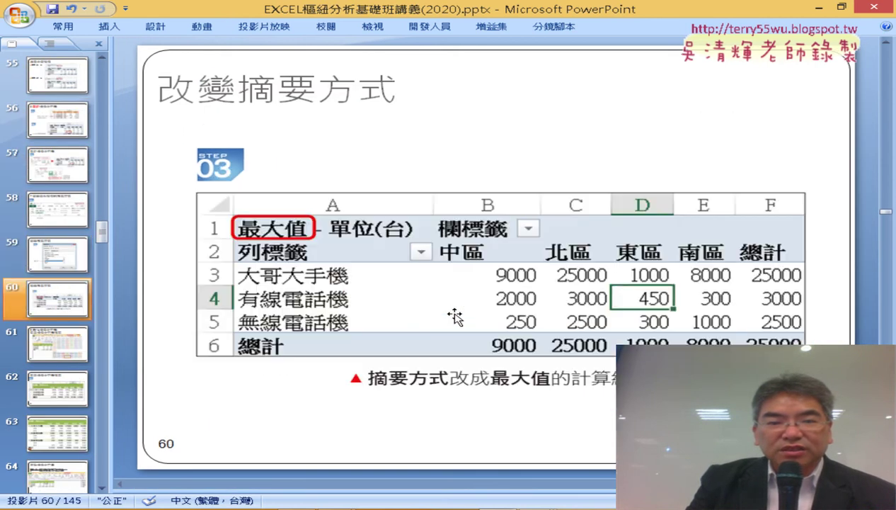
pyautogui.scroll(-1, 455, 316)
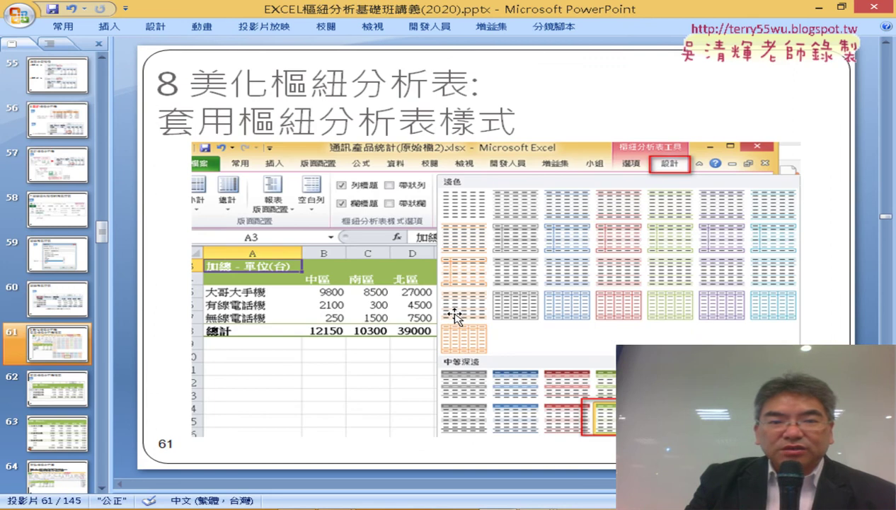
pyautogui.scroll(-1, 455, 316)
pyautogui.scroll(-1, 455, 317)
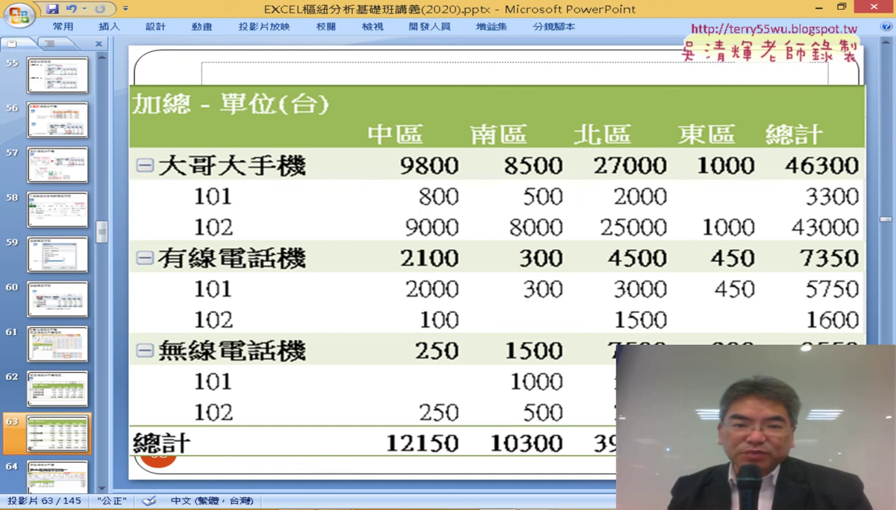
pyautogui.scroll(1, 488, 312)
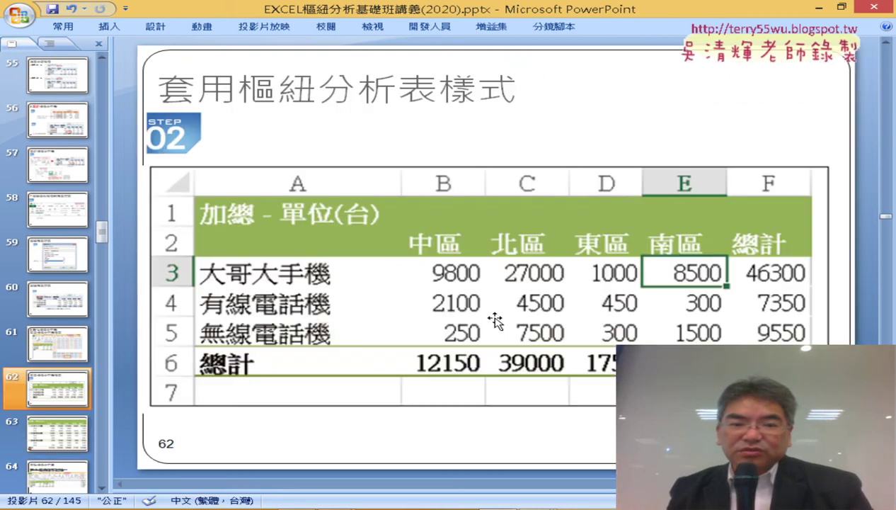
pyautogui.scroll(-1, 494, 320)
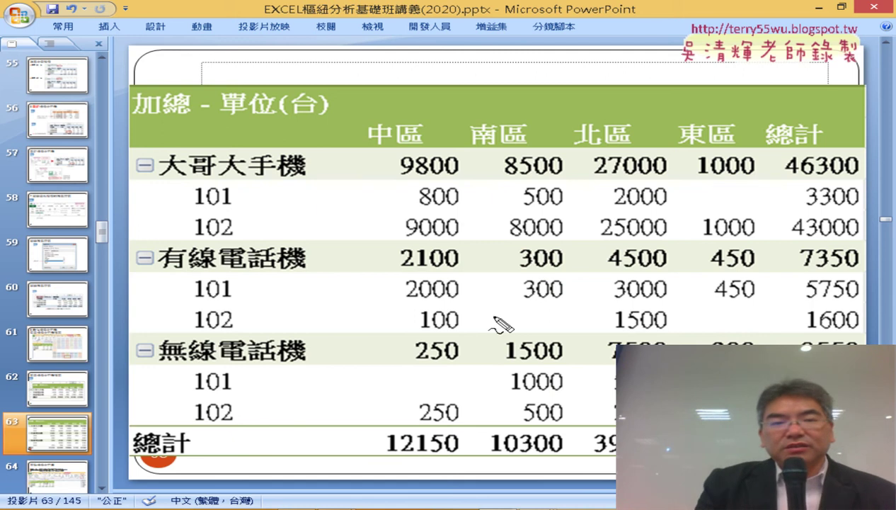
pyautogui.moveTo(300, 190)
pyautogui.mouseDown()
pyautogui.moveTo(145, 168)
pyautogui.moveTo(319, 158)
pyautogui.mouseUp()
pyautogui.moveTo(198, 244)
pyautogui.mouseDown()
pyautogui.moveTo(189, 202)
pyautogui.moveTo(248, 212)
pyautogui.moveTo(236, 204)
pyautogui.mouseUp()
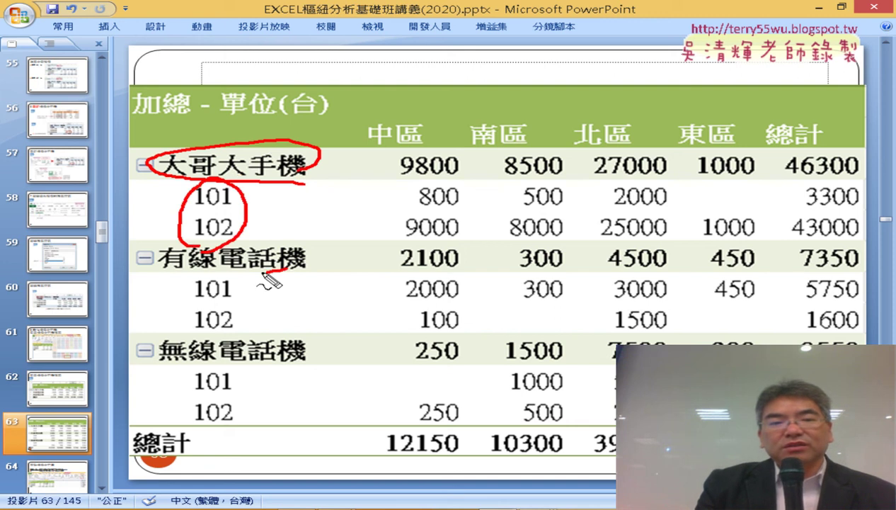
pyautogui.moveTo(270, 280); pyautogui.dragTo(280, 266)
pyautogui.moveTo(205, 340)
pyautogui.mouseDown()
pyautogui.moveTo(216, 337)
pyautogui.moveTo(210, 380)
pyautogui.moveTo(223, 374)
pyautogui.mouseUp()
pyautogui.moveTo(235, 440); pyautogui.dragTo(232, 436)
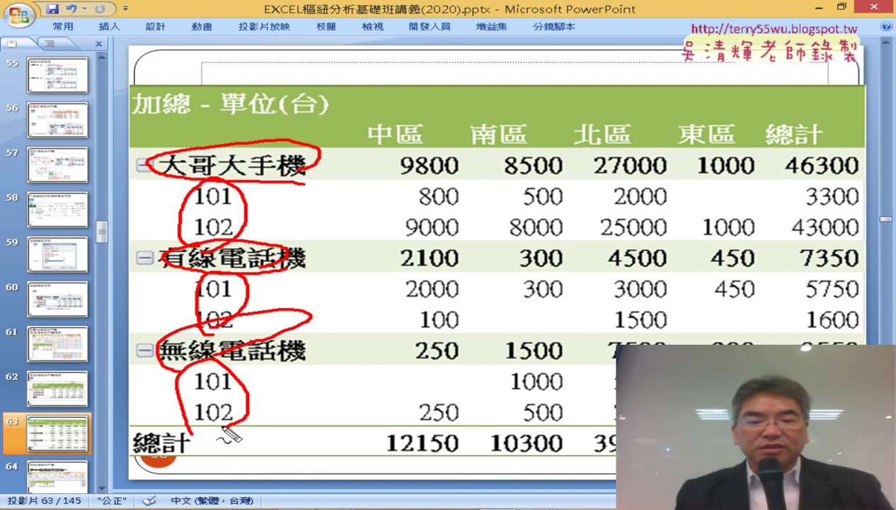
pyautogui.press('Escape')
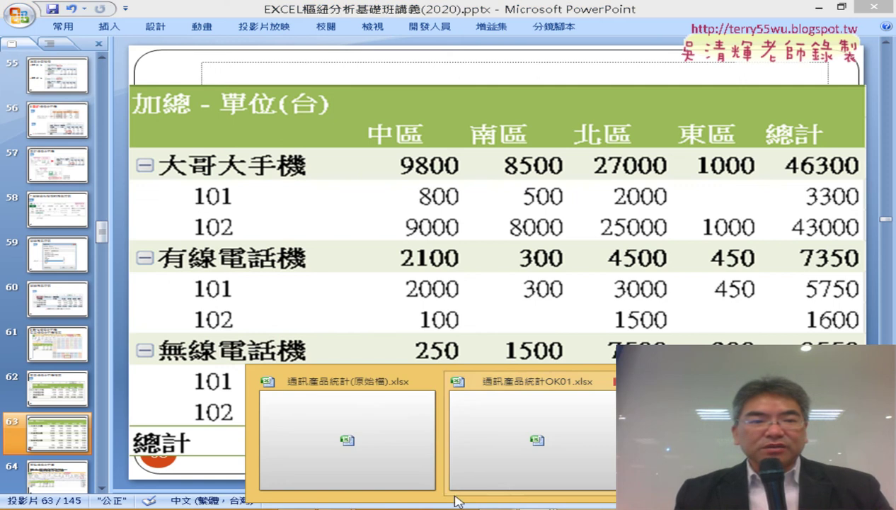
pyautogui.click(355, 448)
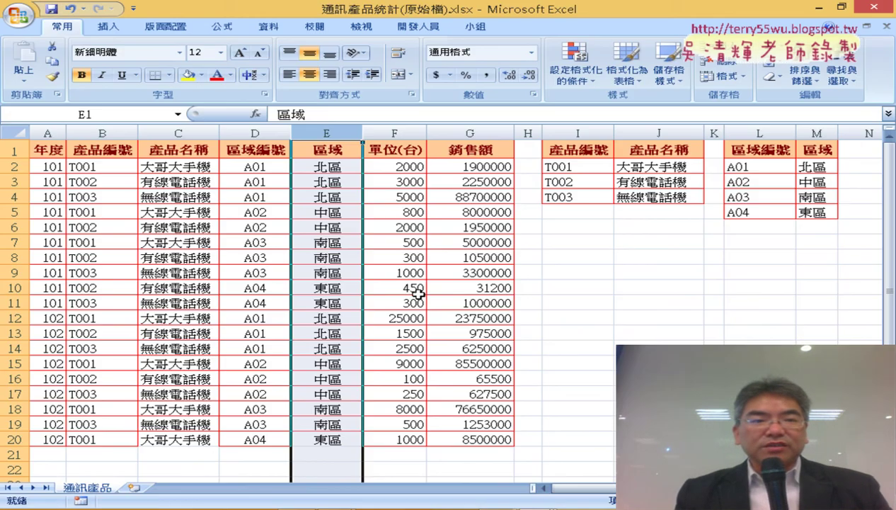
pyautogui.click(47, 131)
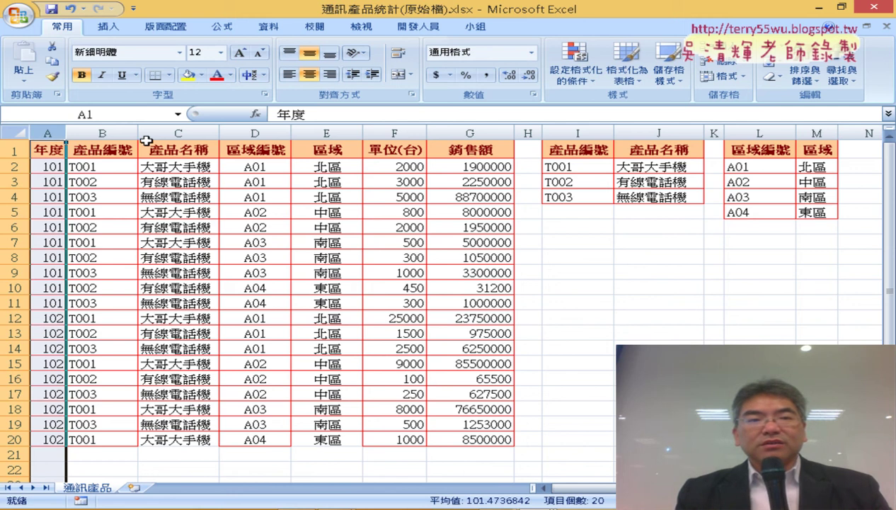
pyautogui.click(181, 133)
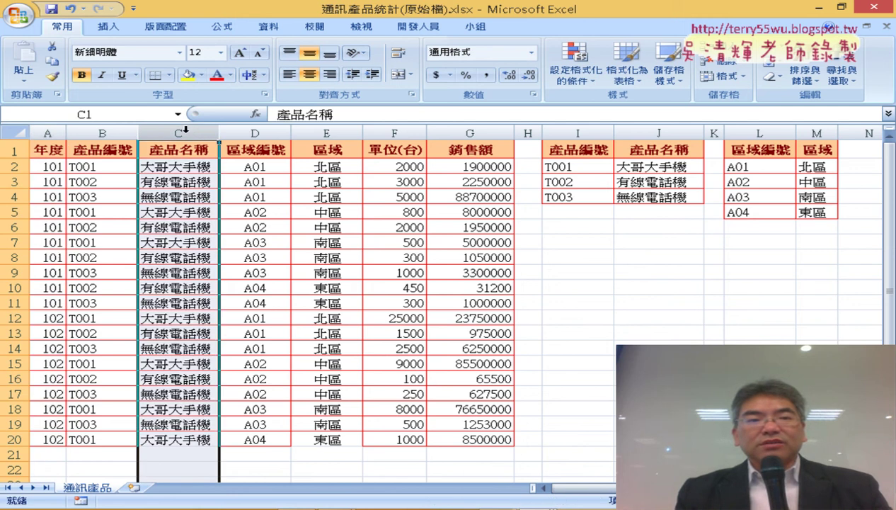
pyautogui.click(44, 132)
pyautogui.click(164, 132)
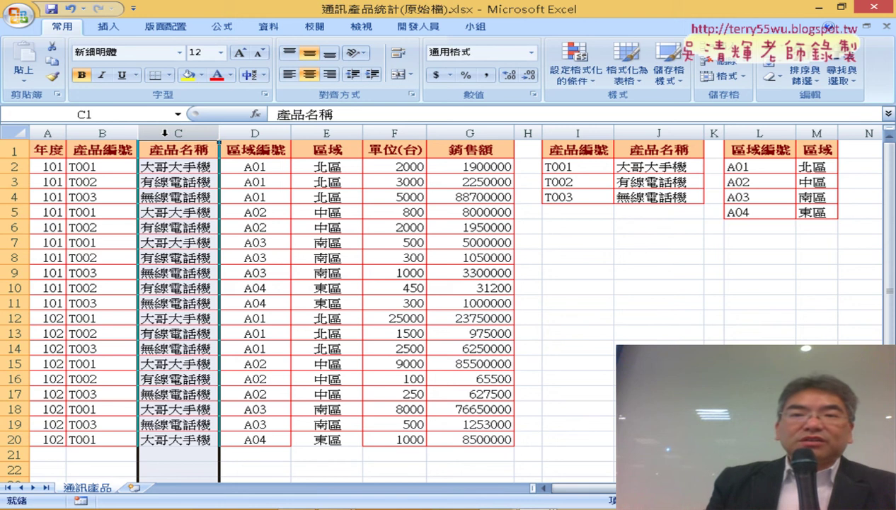
pyautogui.click(819, 7)
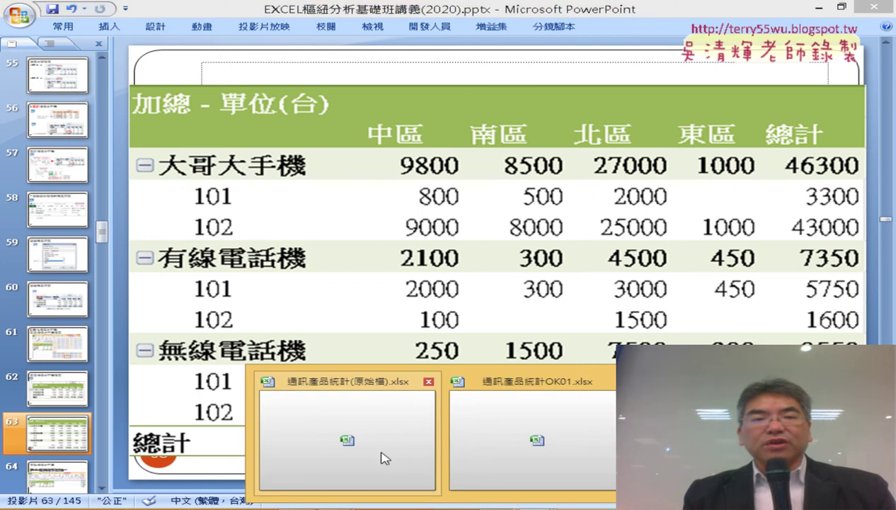
# Return to the 通訊產品統計(原始檔).xlsx workbook and select column E, the 區域 region names
pyautogui.click(383, 459)
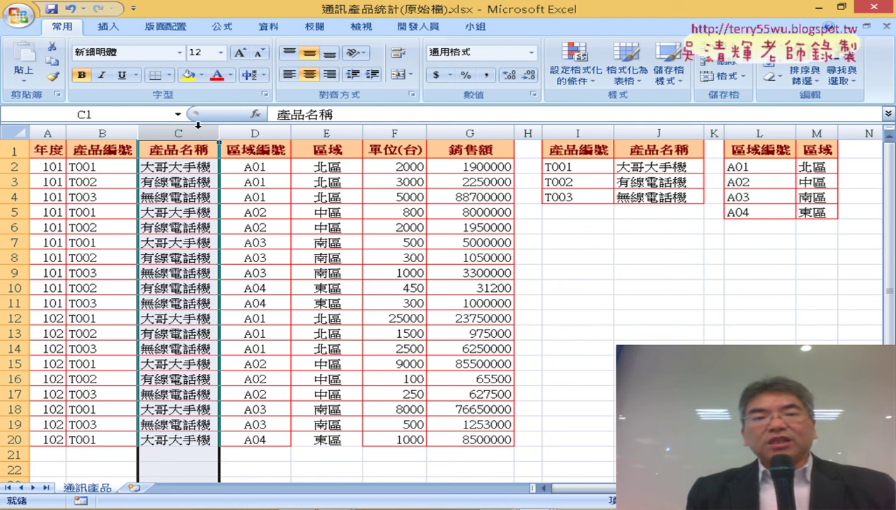
pyautogui.click(325, 131)
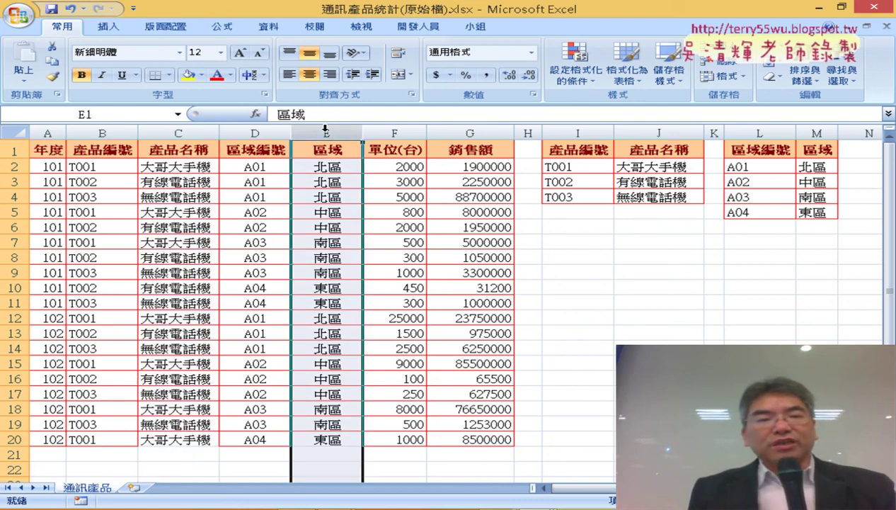